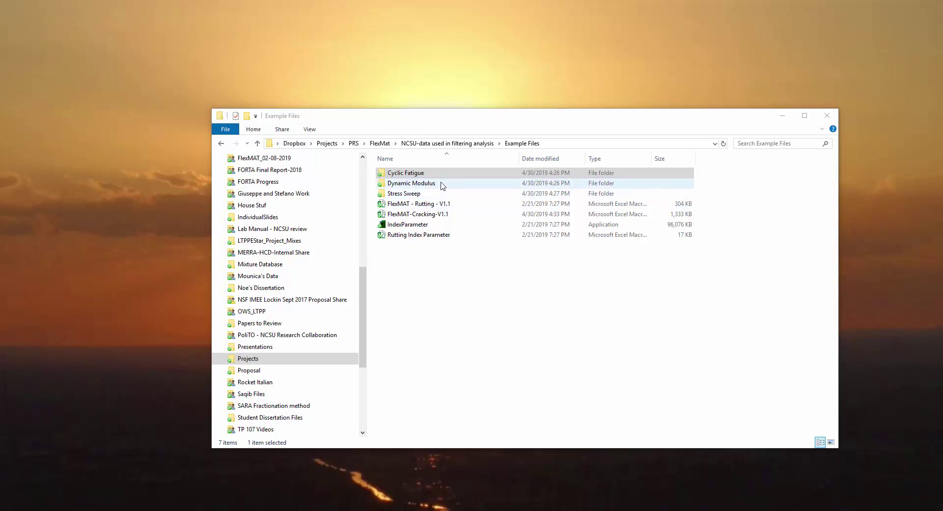
{"action": "left_click", "coordinate": [425, 186]}
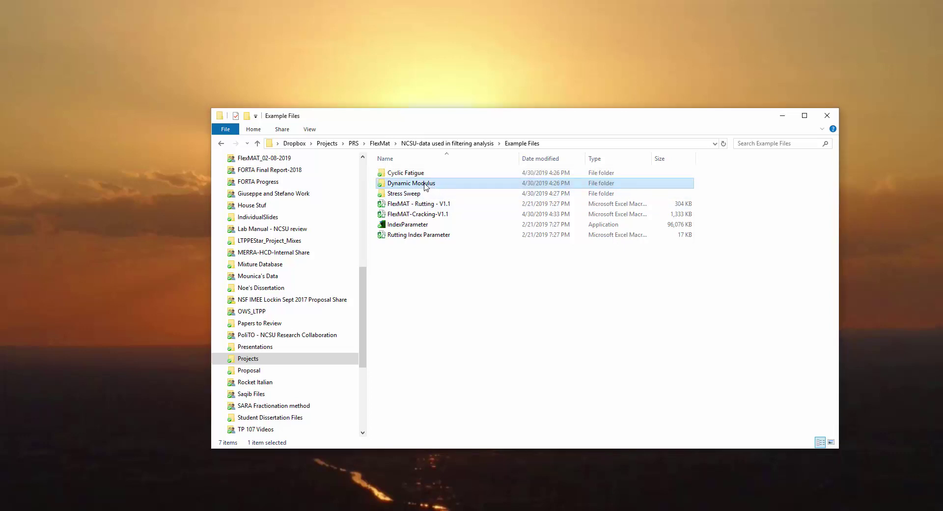
{"action": "double_click", "coordinate": [425, 186]}
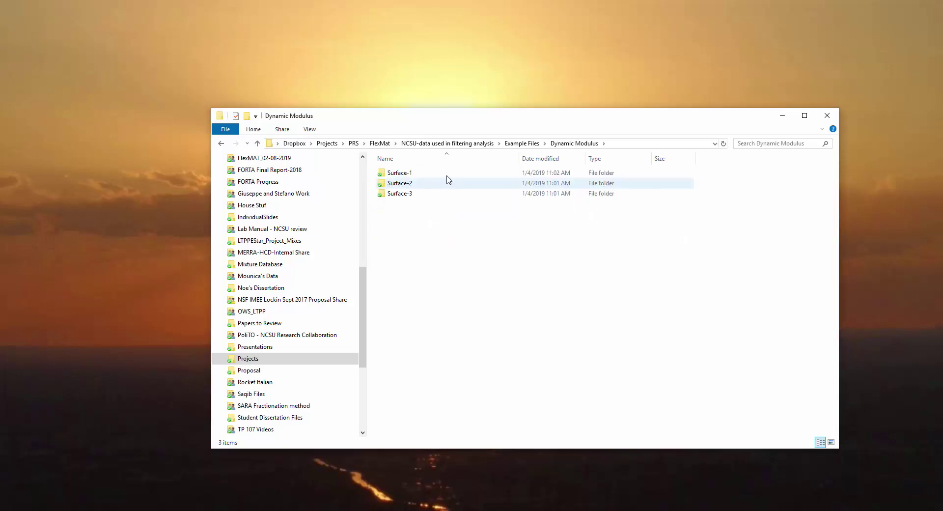
{"action": "double_click", "coordinate": [408, 175]}
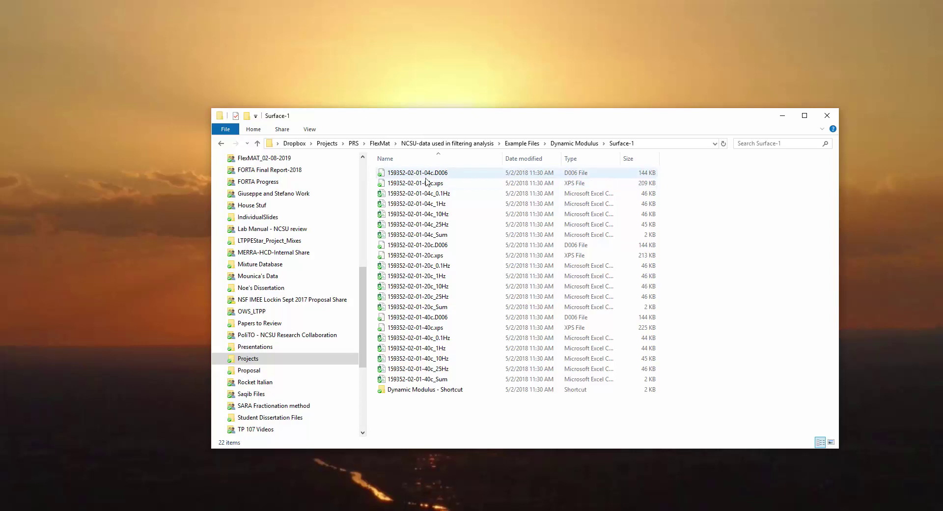
{"action": "left_click", "coordinate": [449, 237]}
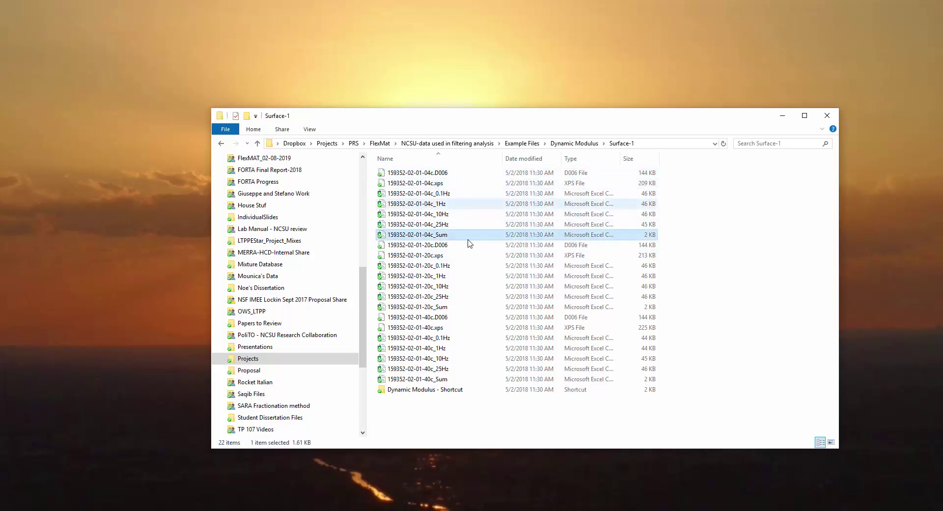
{"action": "left_click", "coordinate": [445, 307], "text": "ctrl"}
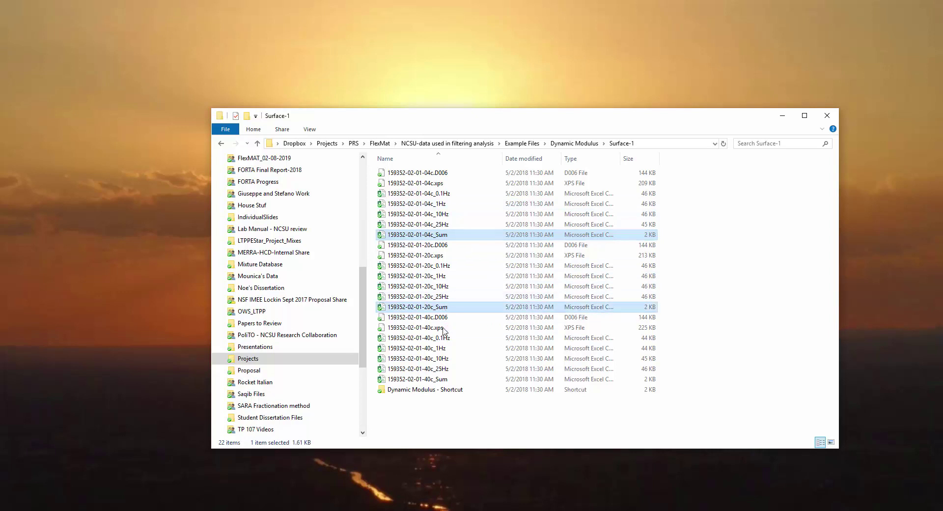
{"action": "left_click", "coordinate": [443, 381], "text": "ctrl"}
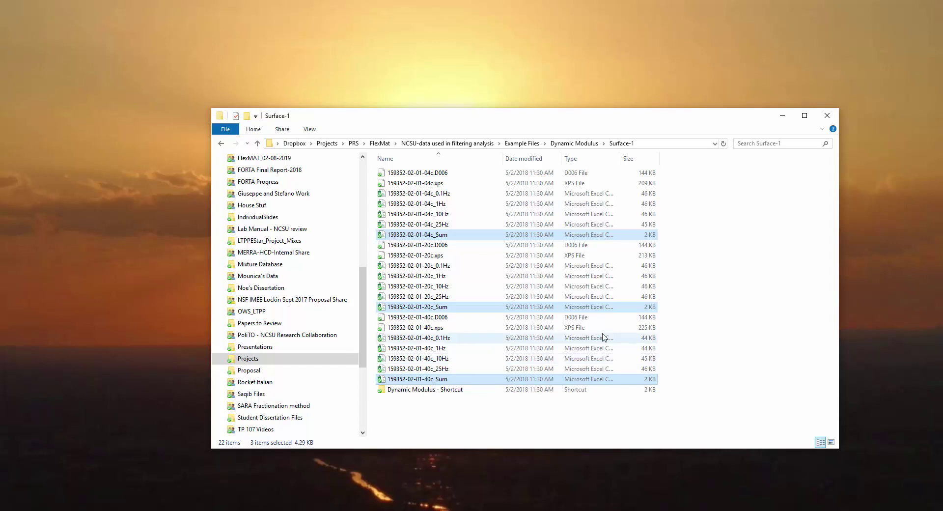
{"action": "left_click", "coordinate": [572, 144]}
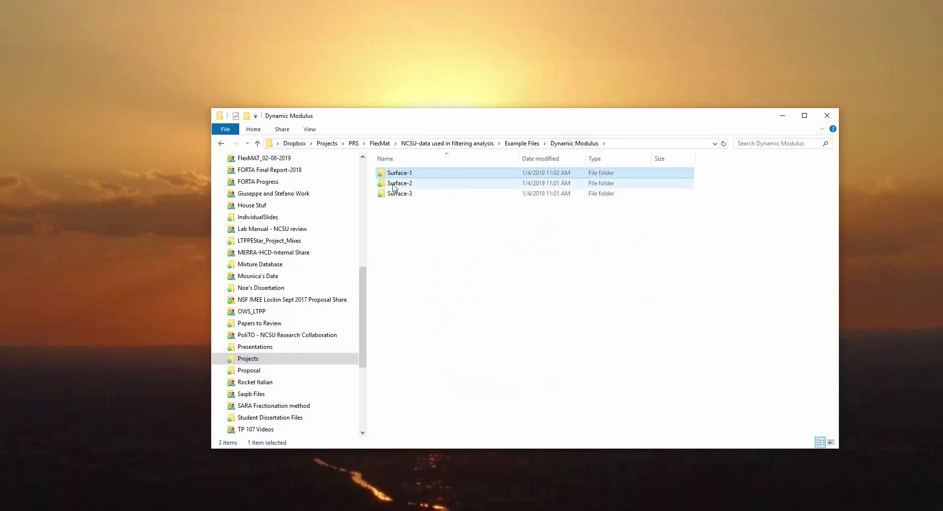
{"action": "double_click", "coordinate": [393, 184]}
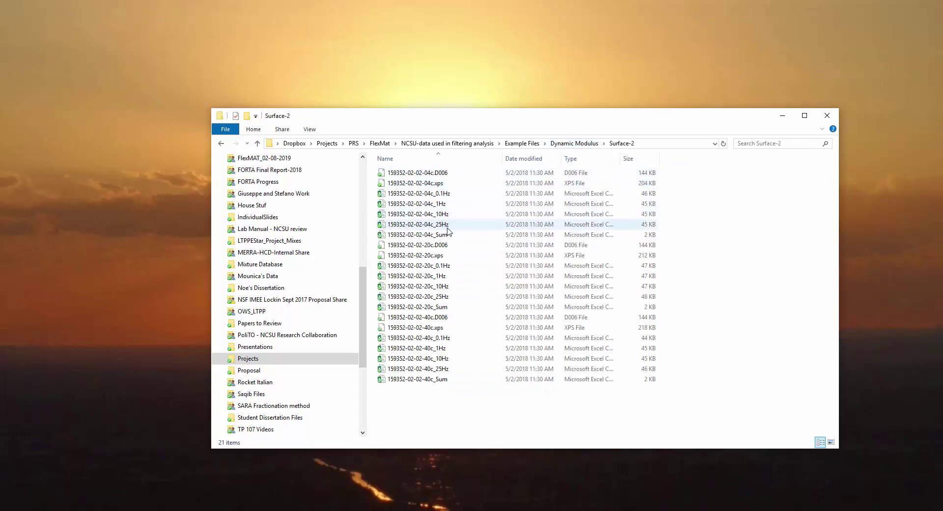
{"action": "left_click", "coordinate": [447, 235]}
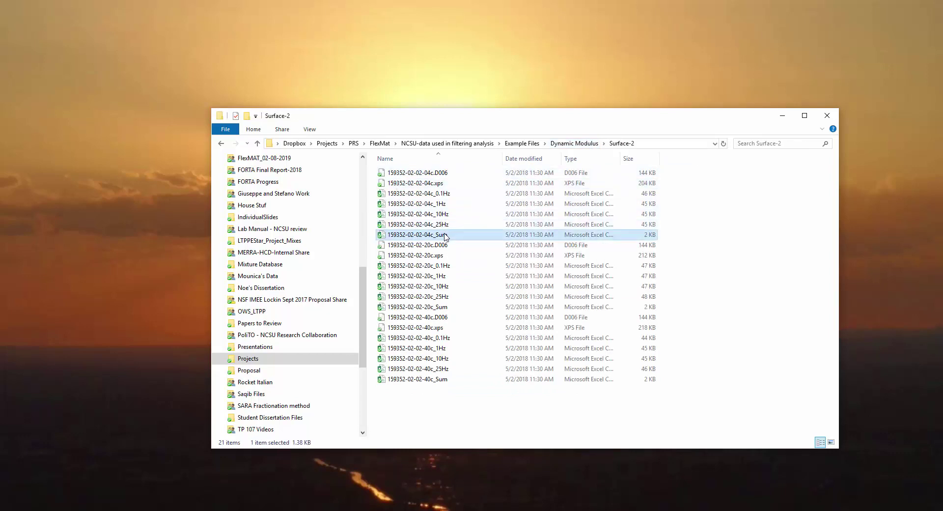
{"action": "left_click", "coordinate": [432, 306], "text": "ctrl"}
{"action": "left_click", "coordinate": [442, 379], "text": "ctrl"}
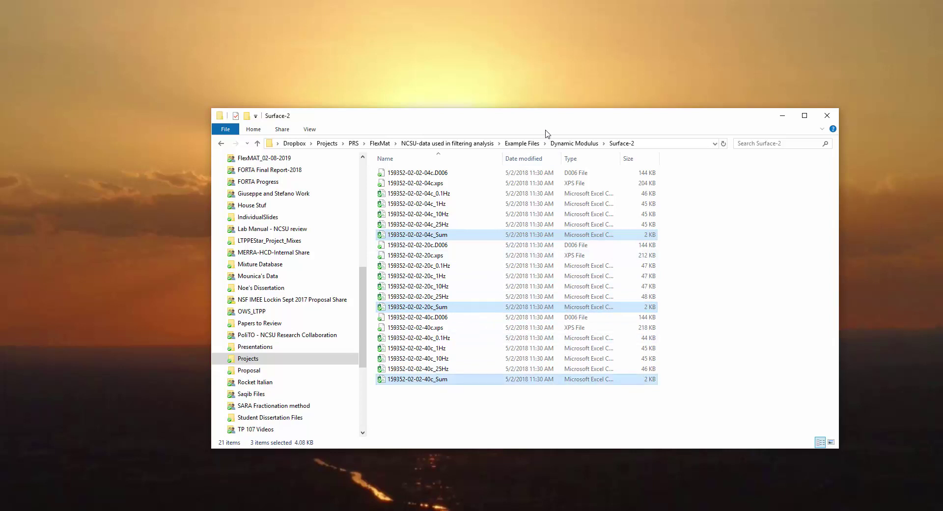
{"action": "left_click", "coordinate": [574, 143]}
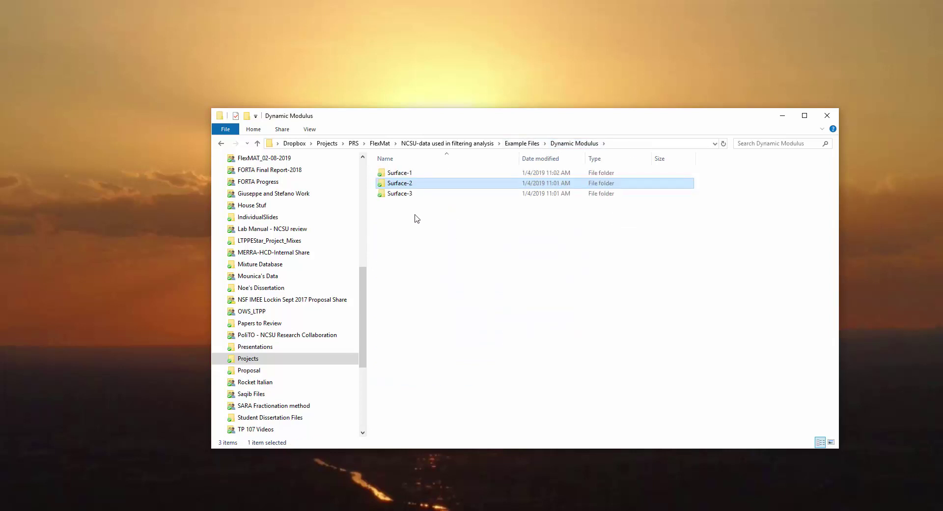
{"action": "left_click", "coordinate": [414, 197]}
{"action": "double_click", "coordinate": [414, 197]}
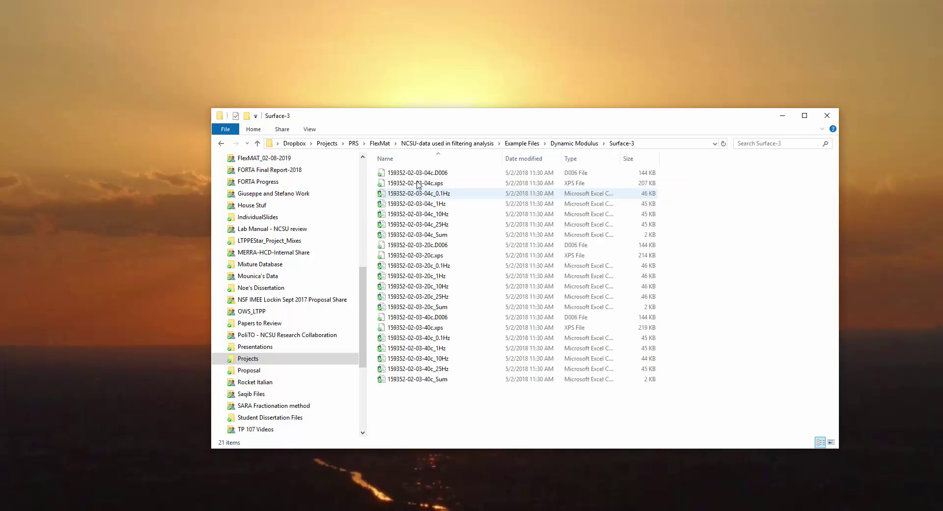
{"action": "left_click", "coordinate": [435, 236]}
{"action": "left_click", "coordinate": [432, 307], "text": "ctrl"}
{"action": "left_click", "coordinate": [432, 379], "text": "ctrl"}
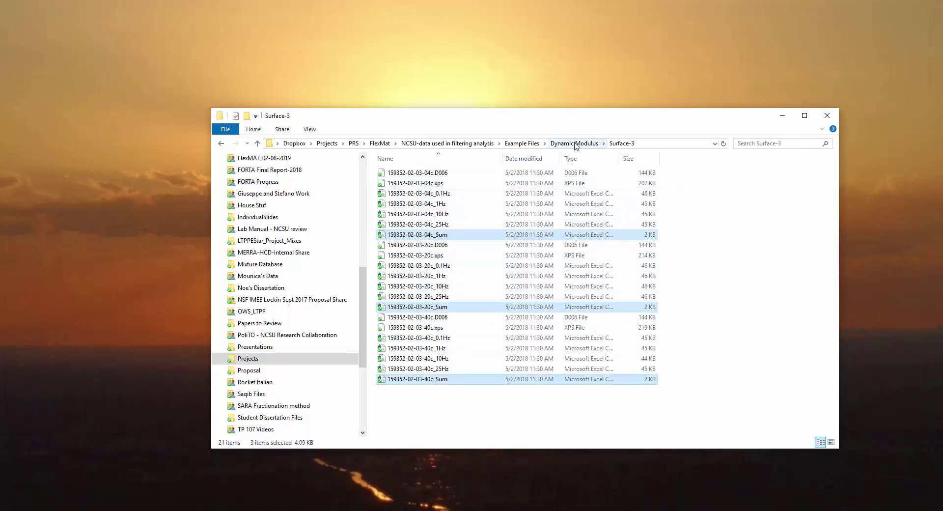
{"action": "left_click", "coordinate": [525, 143]}
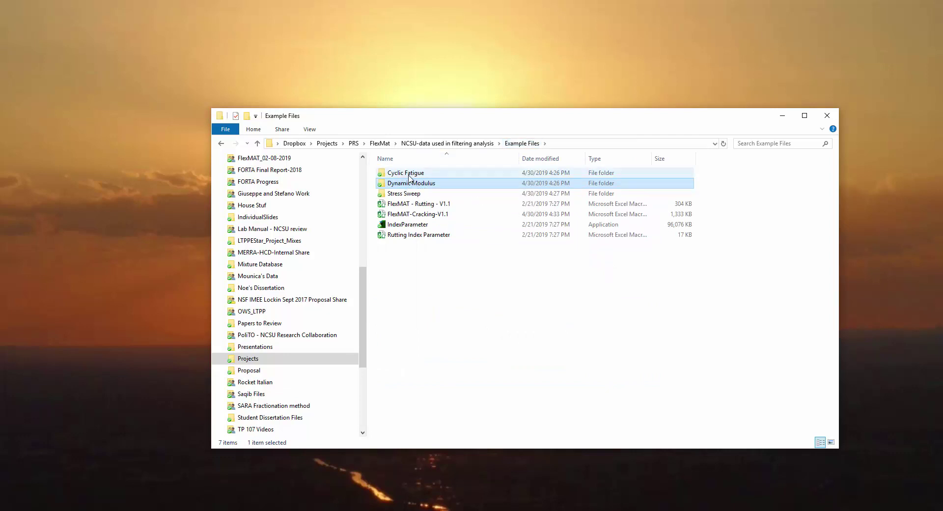
{"action": "mouse_move", "coordinate": [410, 179]}
{"action": "double_click", "coordinate": [420, 175]}
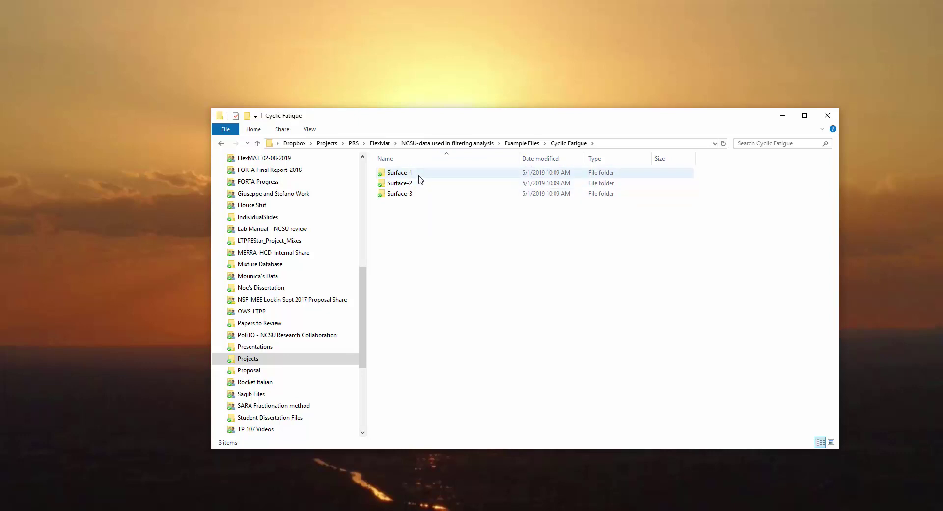
{"action": "double_click", "coordinate": [418, 176]}
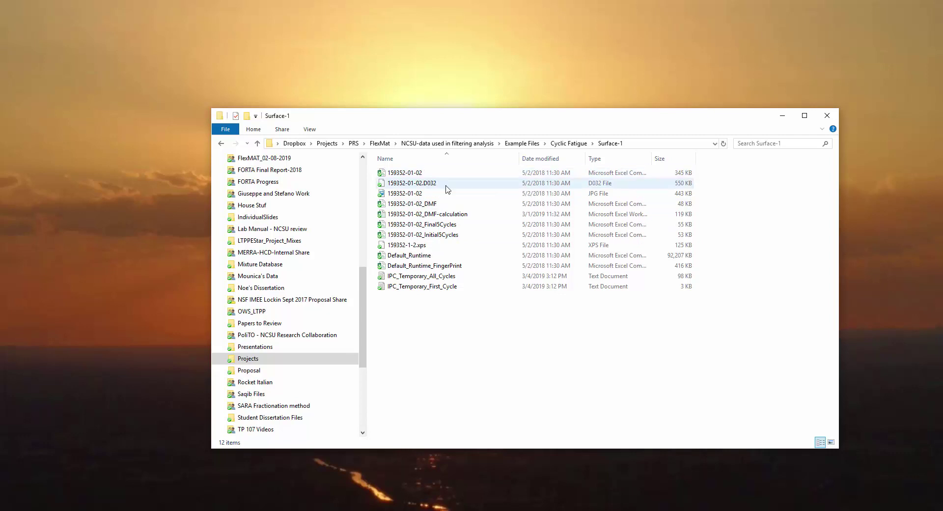
{"action": "left_click", "coordinate": [449, 238]}
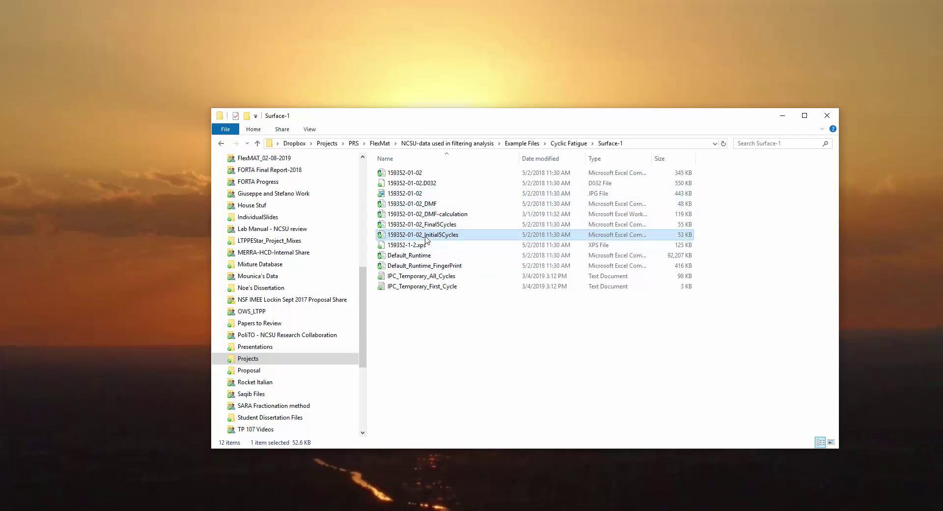
{"action": "left_click", "coordinate": [447, 229]}
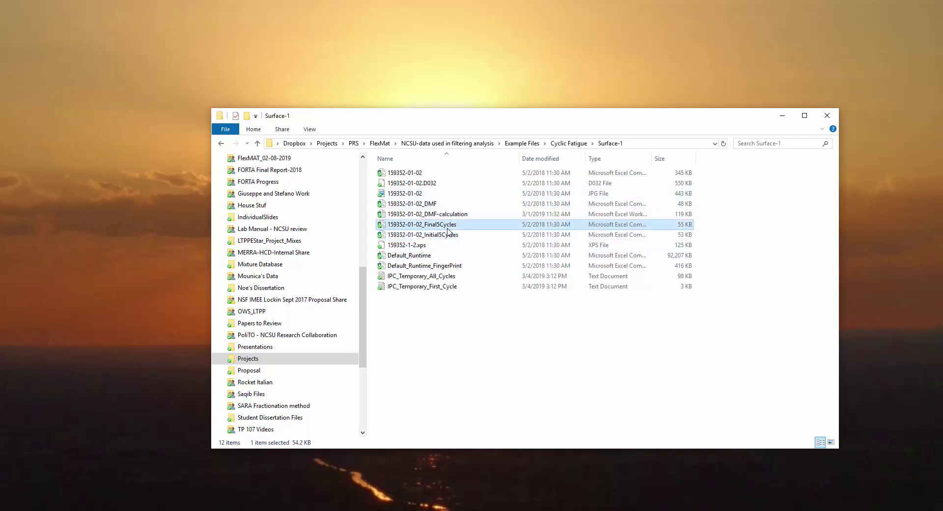
{"action": "left_click", "coordinate": [431, 203]}
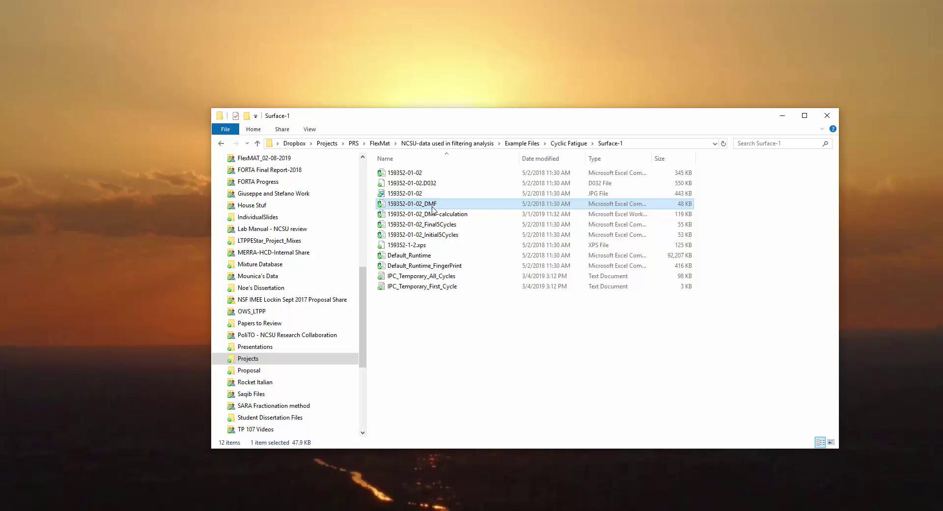
{"action": "left_click", "coordinate": [421, 174]}
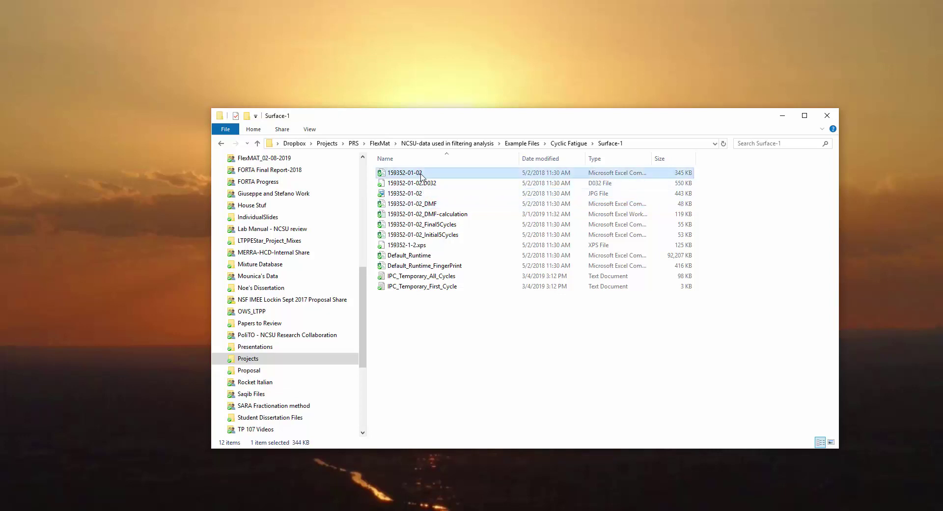
{"action": "left_click", "coordinate": [569, 144]}
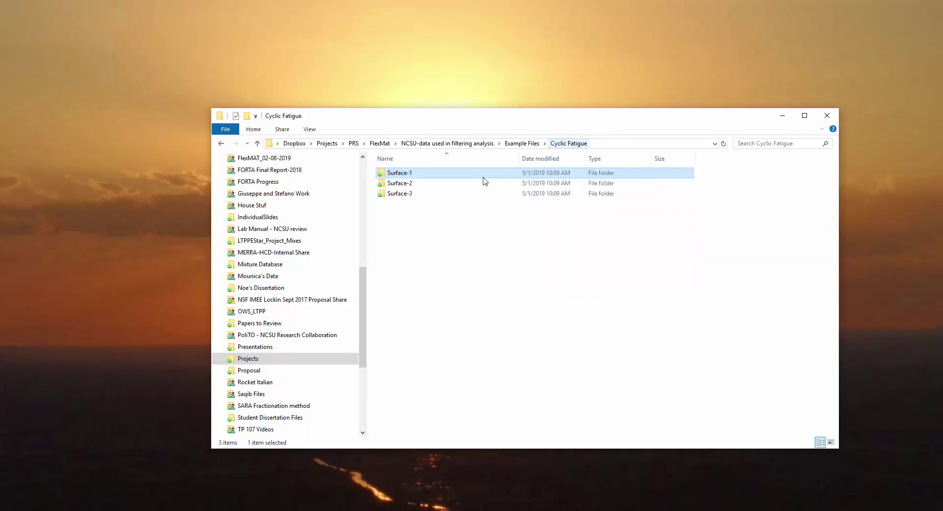
{"action": "double_click", "coordinate": [444, 184]}
{"action": "left_click", "coordinate": [437, 173]}
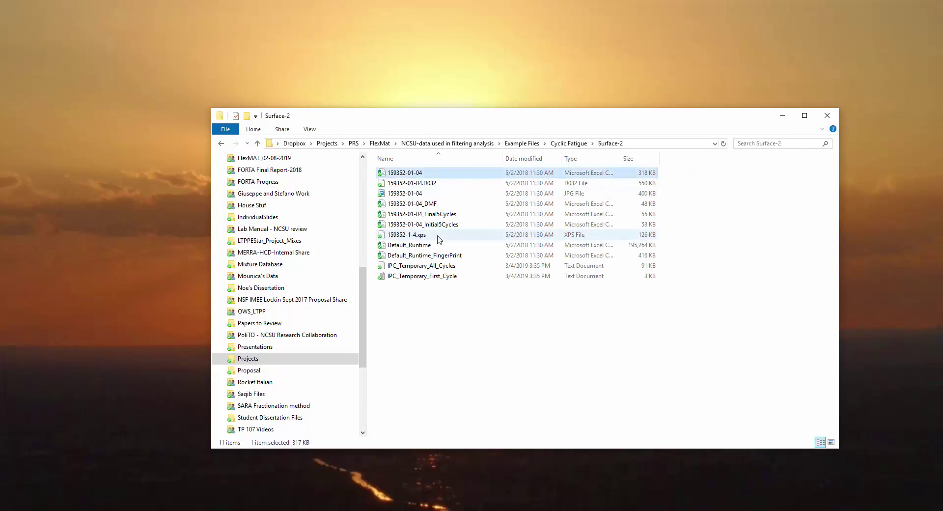
{"action": "left_click", "coordinate": [441, 224], "text": "ctrl"}
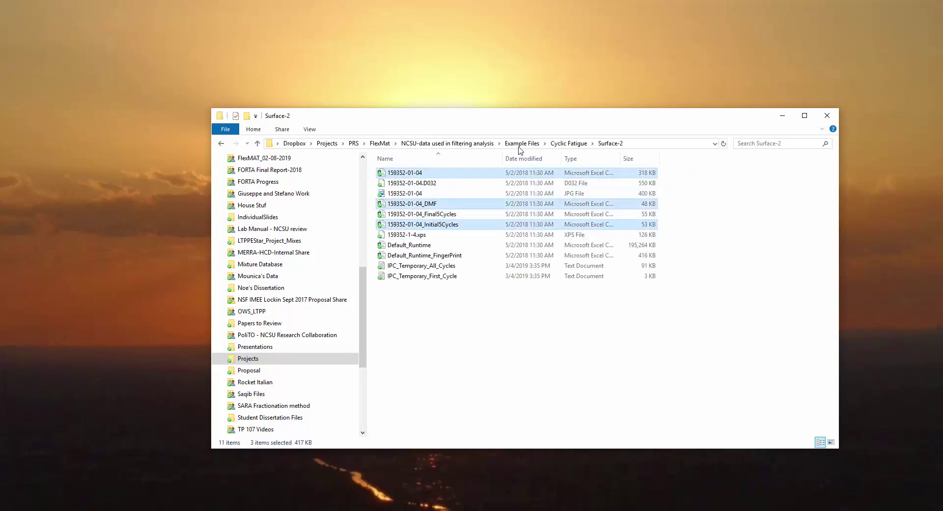
{"action": "left_click", "coordinate": [569, 144]}
{"action": "double_click", "coordinate": [421, 195]}
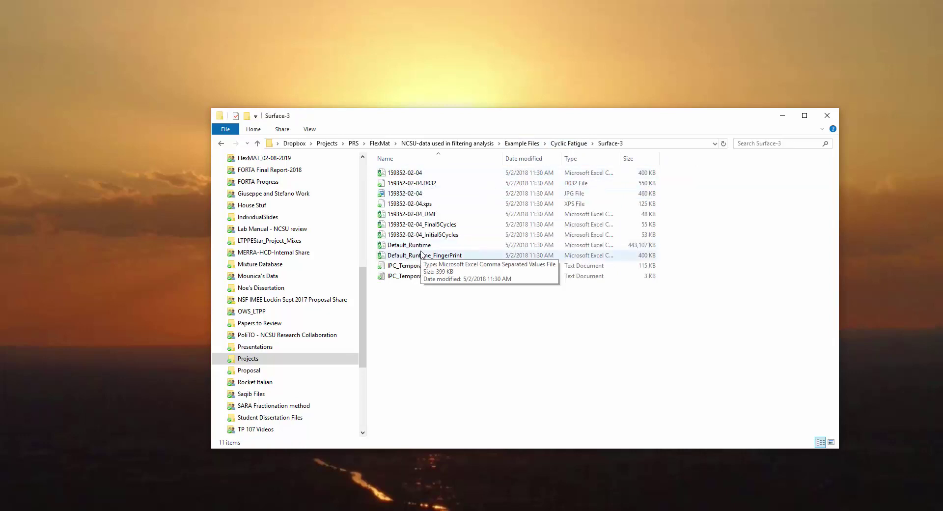
{"action": "left_click", "coordinate": [516, 144]}
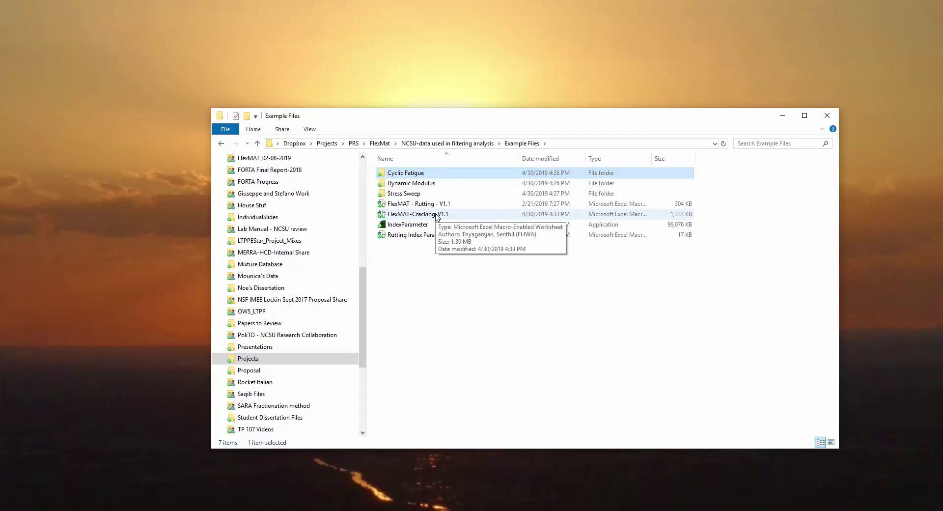
Open the FlexMAT-Cracking-V1.1 workbook and view its Instructions and Input Data sheets
{"action": "double_click", "coordinate": [437, 215]}
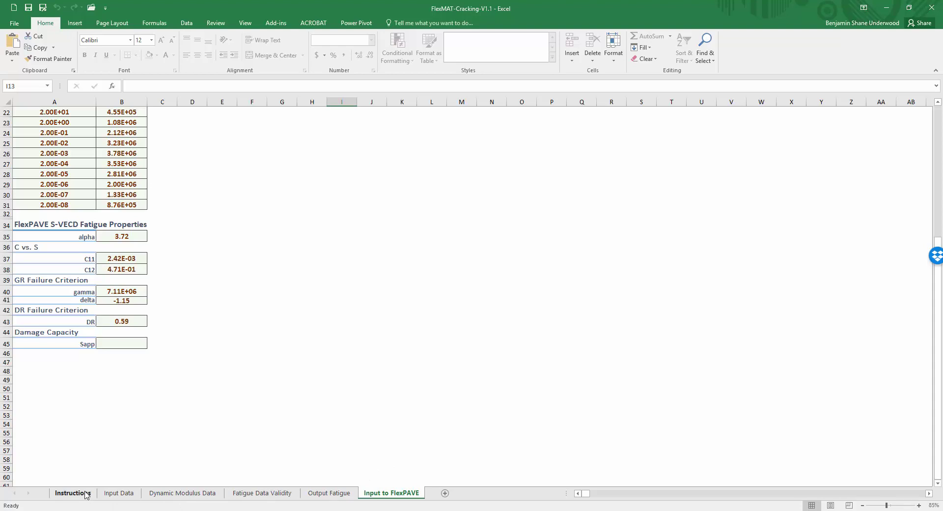
{"action": "left_click", "coordinate": [86, 494]}
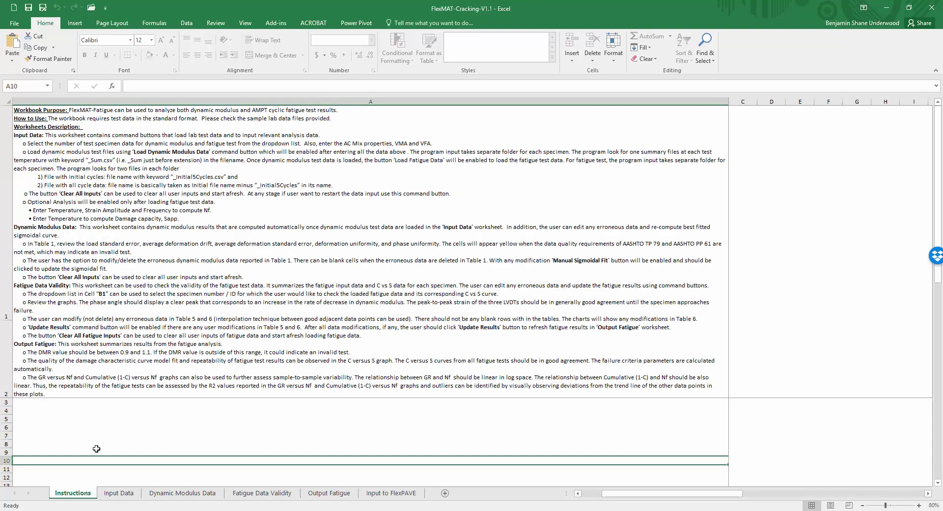
{"action": "left_click", "coordinate": [120, 494]}
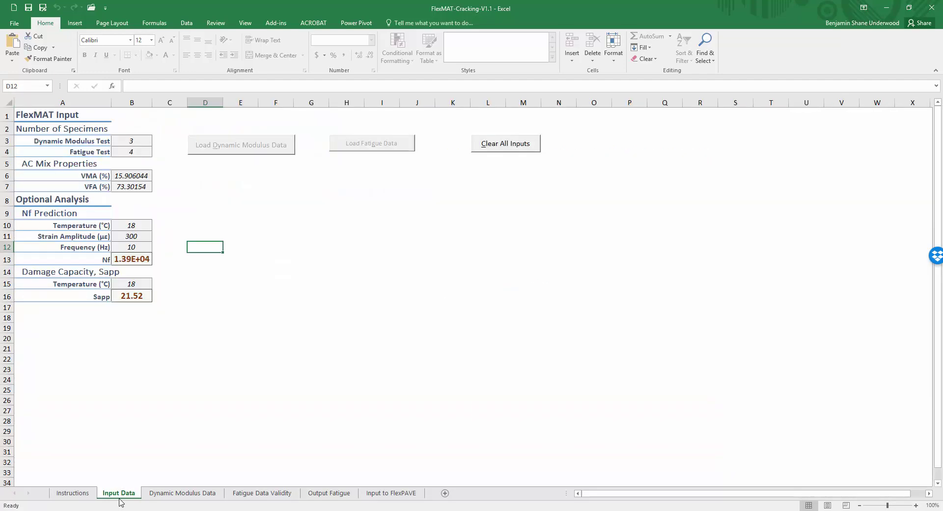
Browse the Dynamic Modulus Data, Fatigue Data Validity, Output Fatigue and Input to FlexPAVE sheets
{"action": "left_click", "coordinate": [185, 496]}
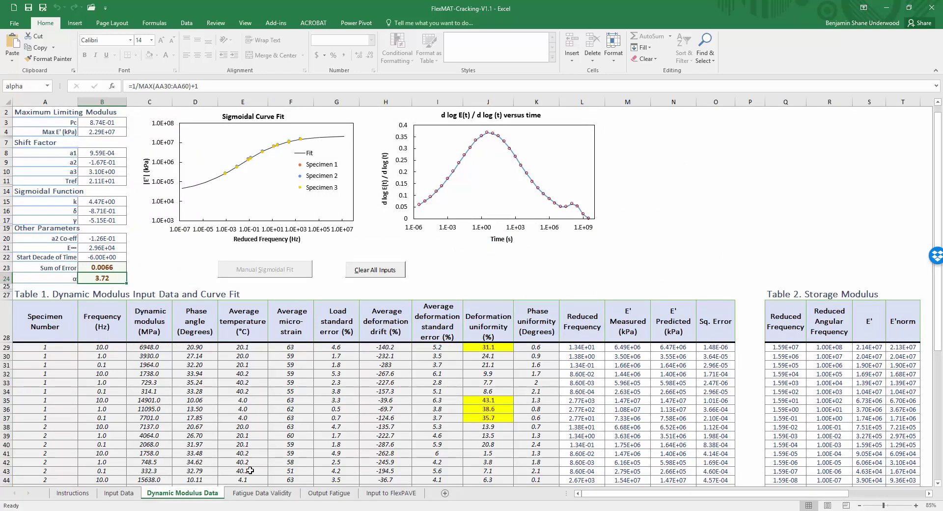
{"action": "left_click", "coordinate": [254, 497]}
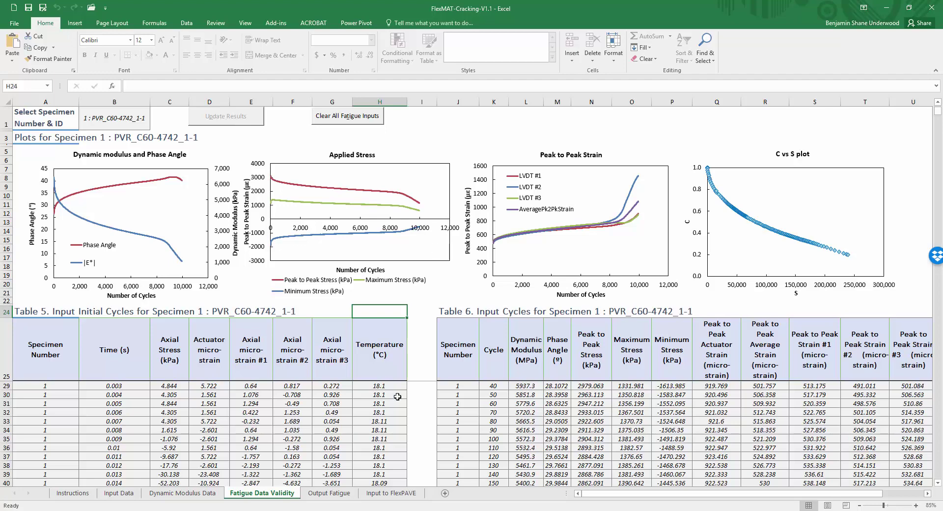
{"action": "left_click", "coordinate": [340, 494]}
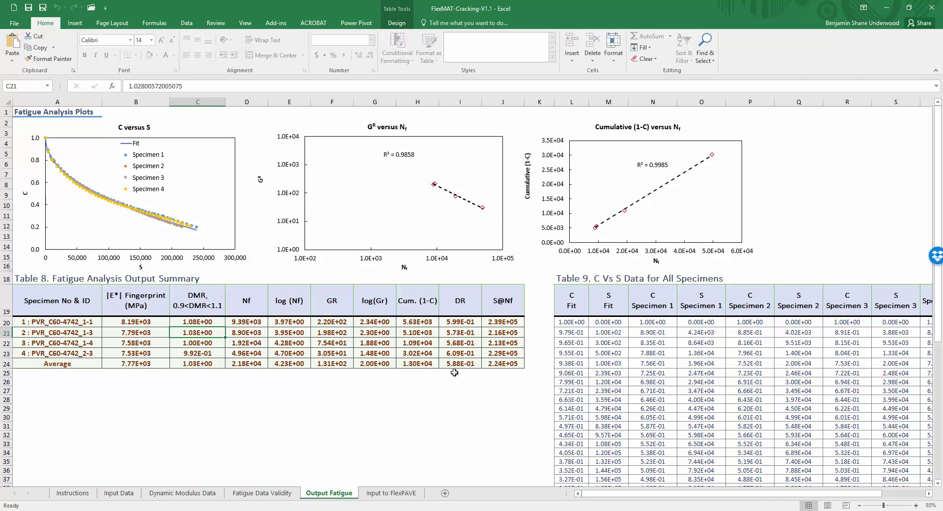
{"action": "left_click", "coordinate": [390, 494]}
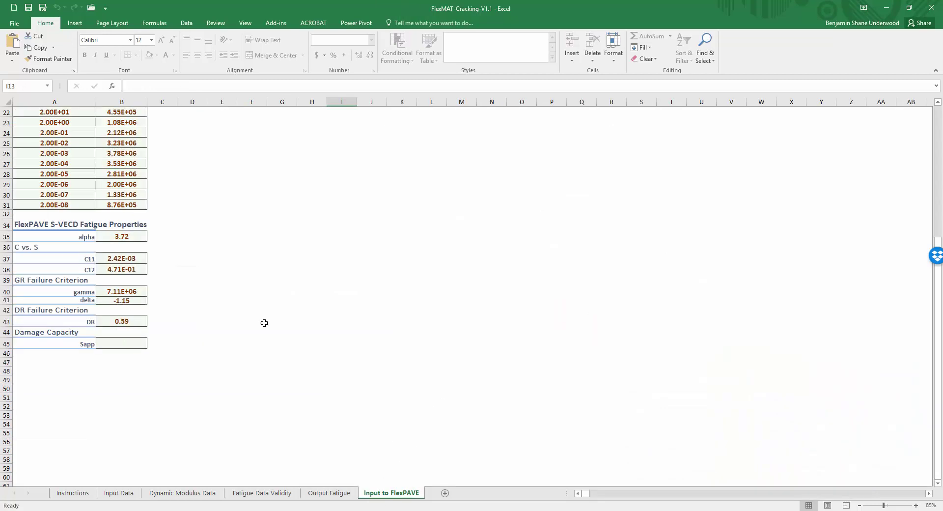
{"action": "scroll", "coordinate": [246, 317], "scroll_direction": "up", "scroll_amount": 7}
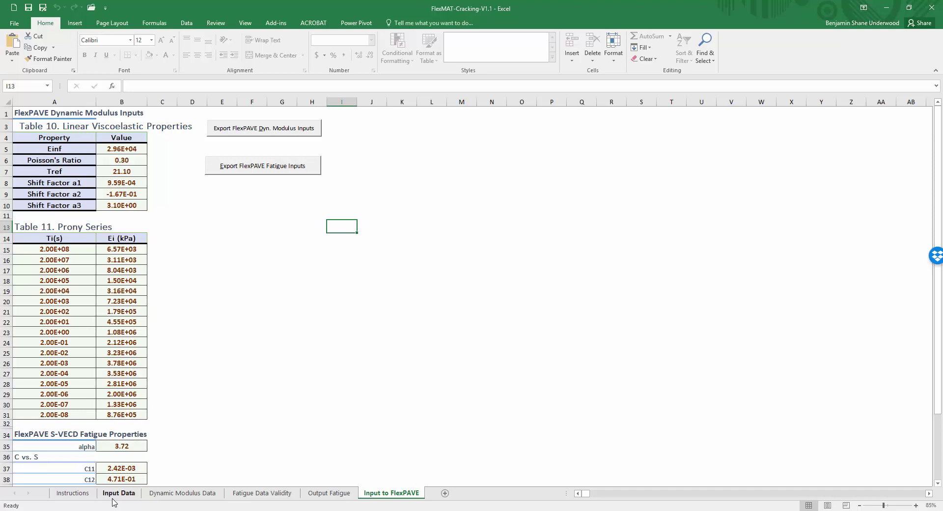
With Input Data showing, save and replace the existing FlexMAT-Cracking-V1.1 workbook file
{"action": "left_click", "coordinate": [73, 493]}
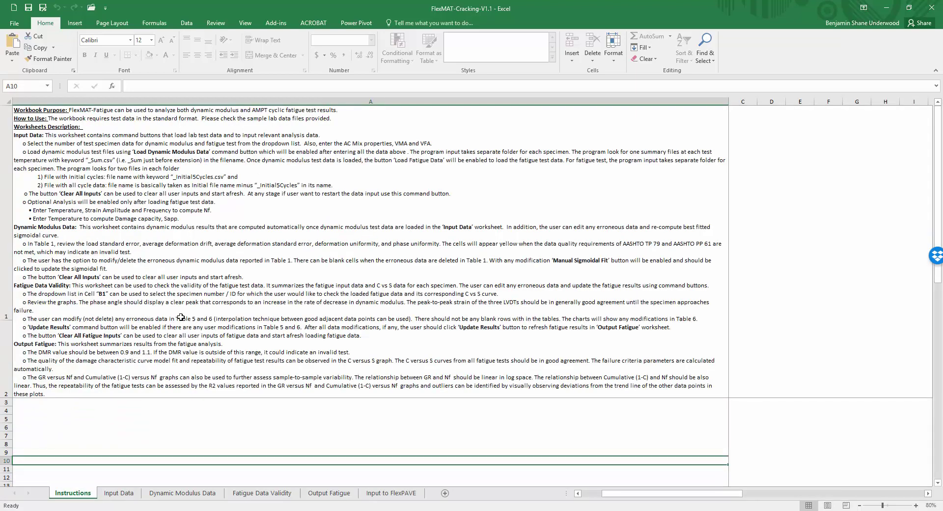
{"action": "left_click", "coordinate": [119, 494]}
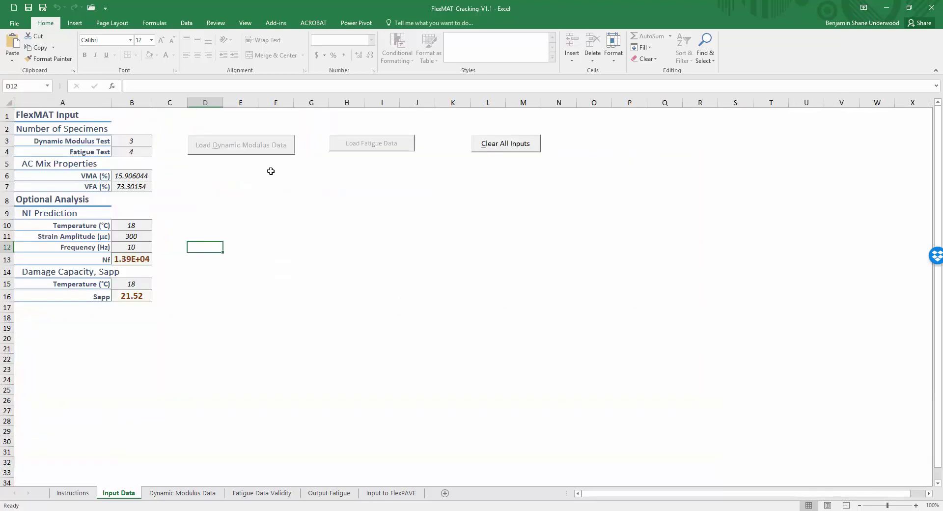
{"action": "left_click", "coordinate": [43, 7]}
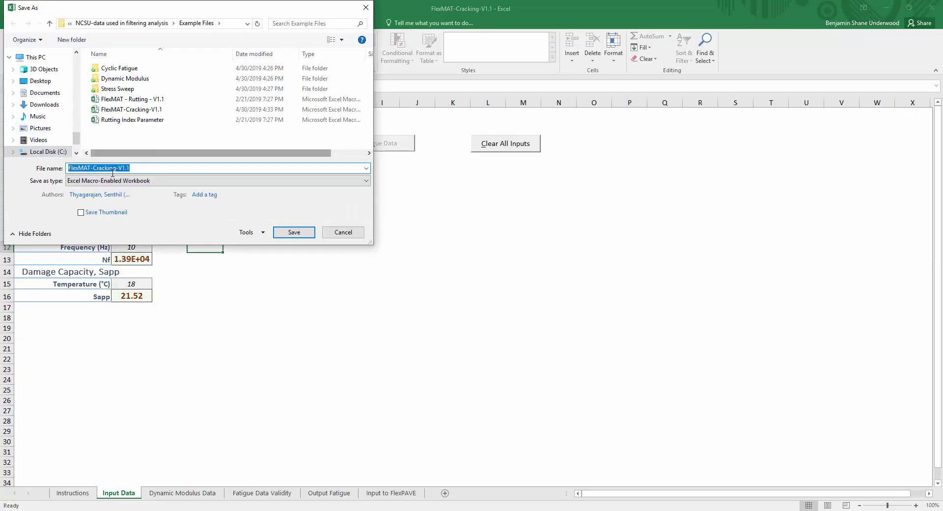
{"action": "left_click", "coordinate": [298, 235]}
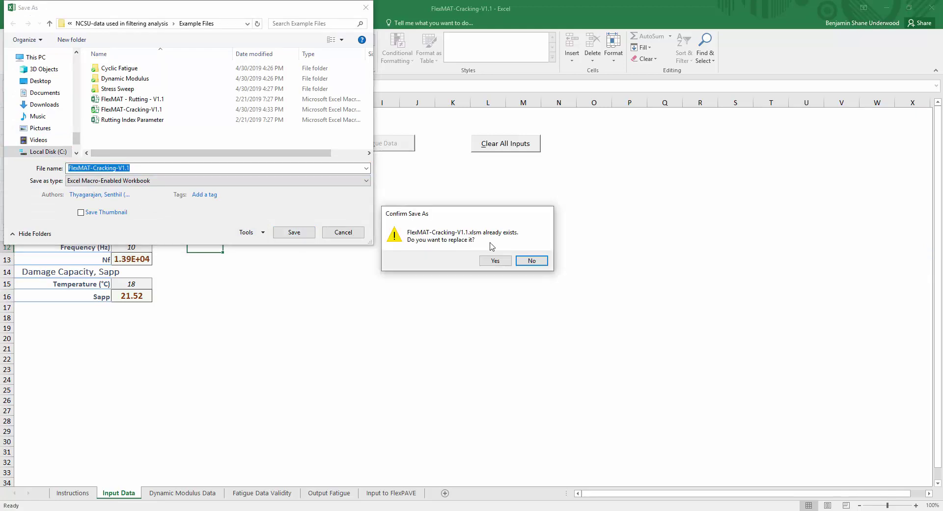
{"action": "left_click", "coordinate": [495, 261]}
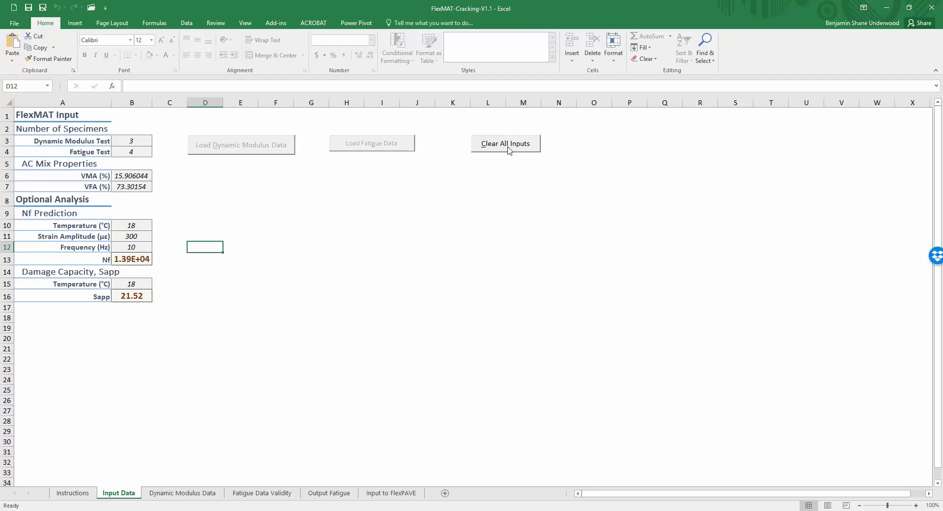
Clear All Inputs, confirm the Dynamic Modulus, Fatigue Data Validity and Output Fatigue sheets are emptied
{"action": "left_click", "coordinate": [507, 149]}
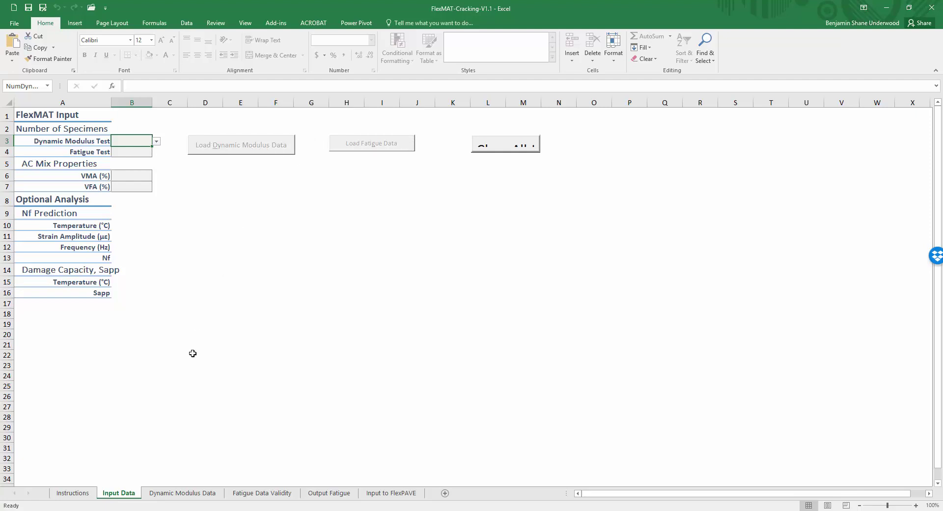
{"action": "left_click", "coordinate": [198, 495]}
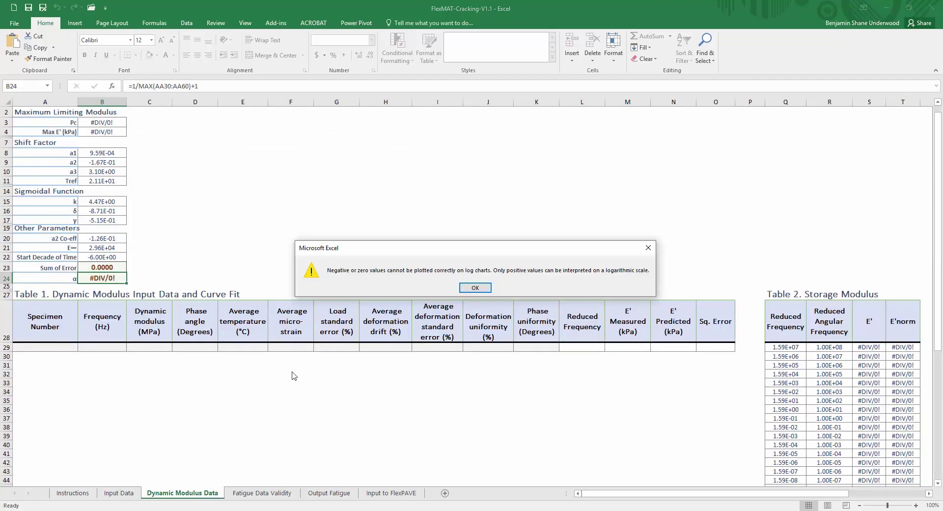
{"action": "left_click", "coordinate": [471, 289]}
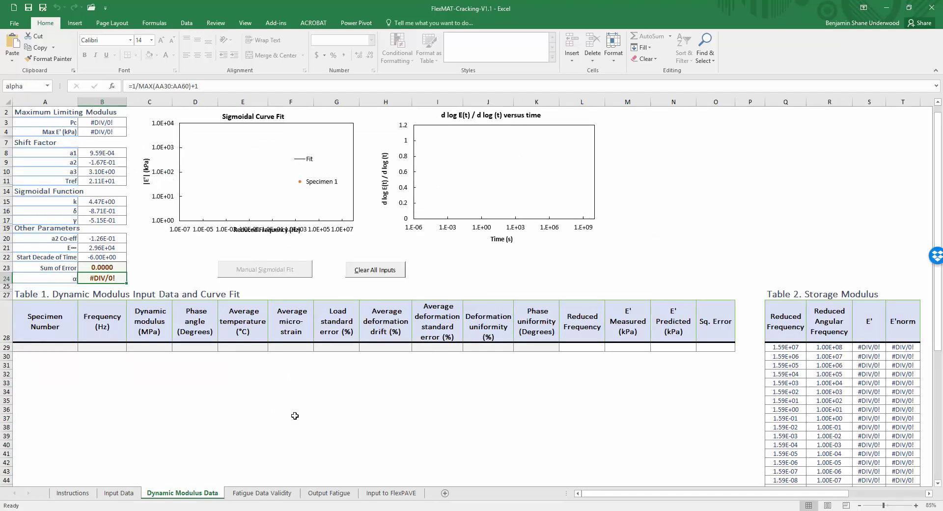
{"action": "left_click", "coordinate": [289, 495]}
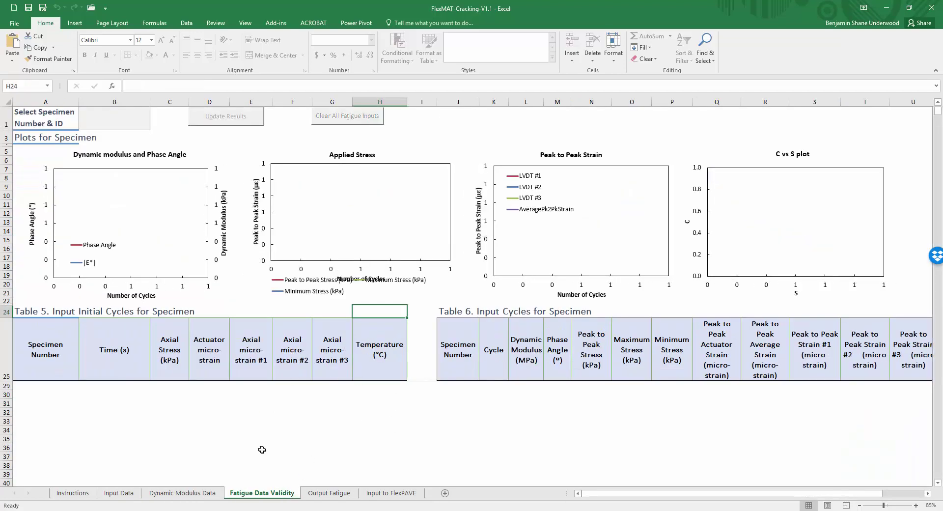
{"action": "left_click", "coordinate": [352, 494]}
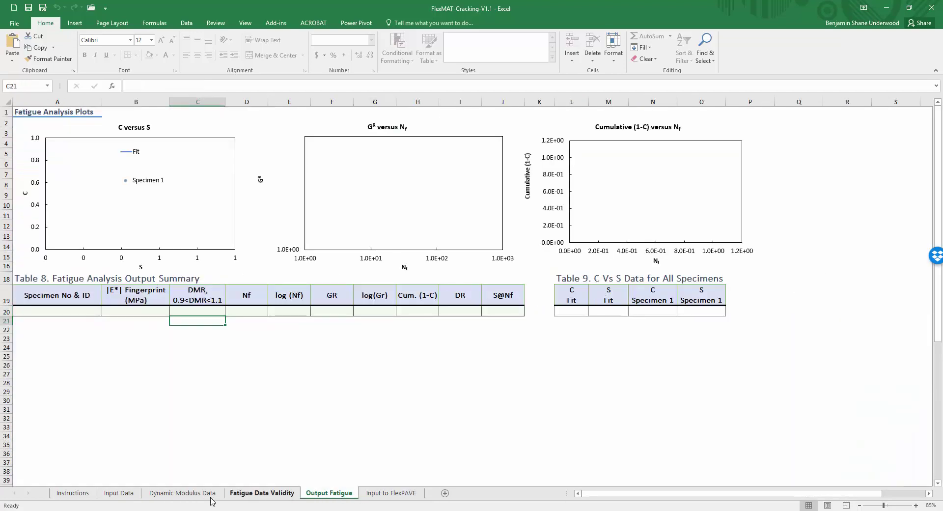
{"action": "left_click", "coordinate": [120, 494]}
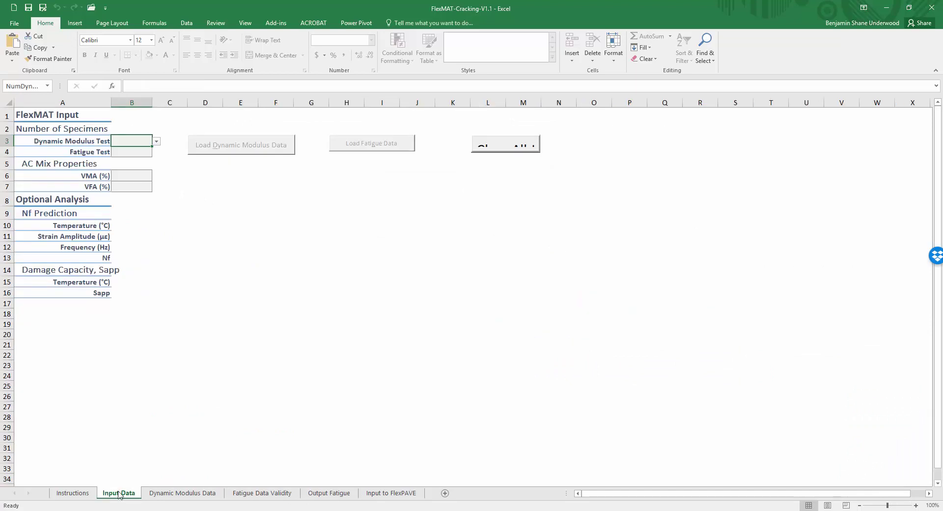
Set both the dynamic modulus and fatigue test specimen counts to 3
{"action": "left_click", "coordinate": [157, 142]}
{"action": "left_click", "coordinate": [135, 168]}
{"action": "left_click", "coordinate": [148, 152]}
{"action": "left_click", "coordinate": [156, 152]}
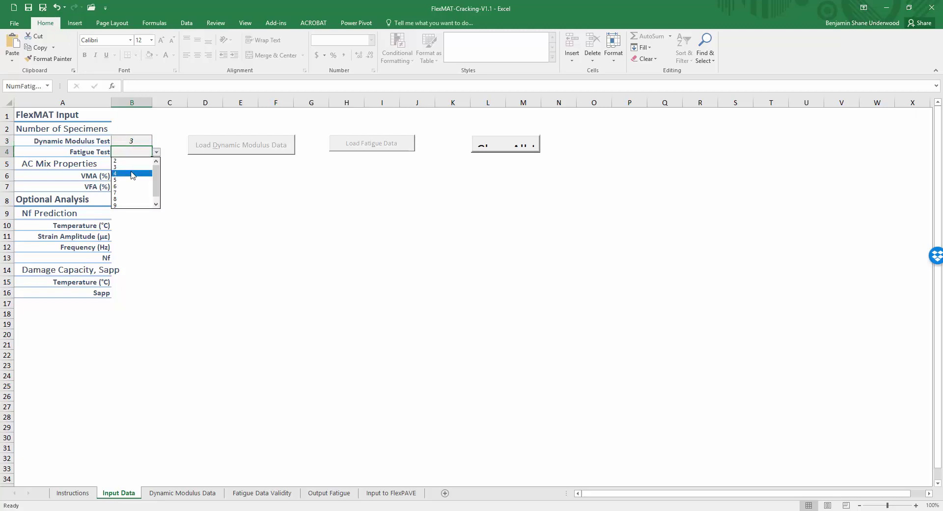
{"action": "left_click", "coordinate": [133, 167]}
Enter VMA 15 and VFA 75
{"action": "left_click", "coordinate": [130, 177]}
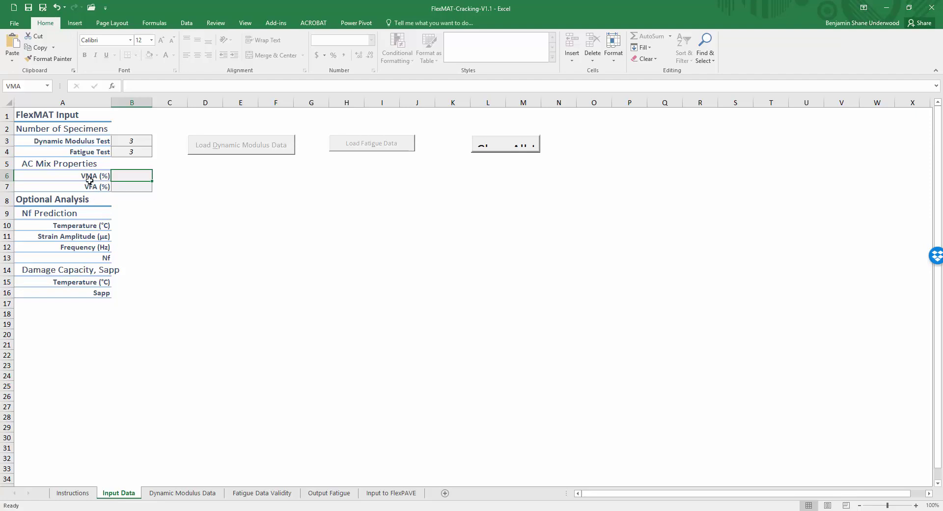
{"action": "type", "text": "15"}
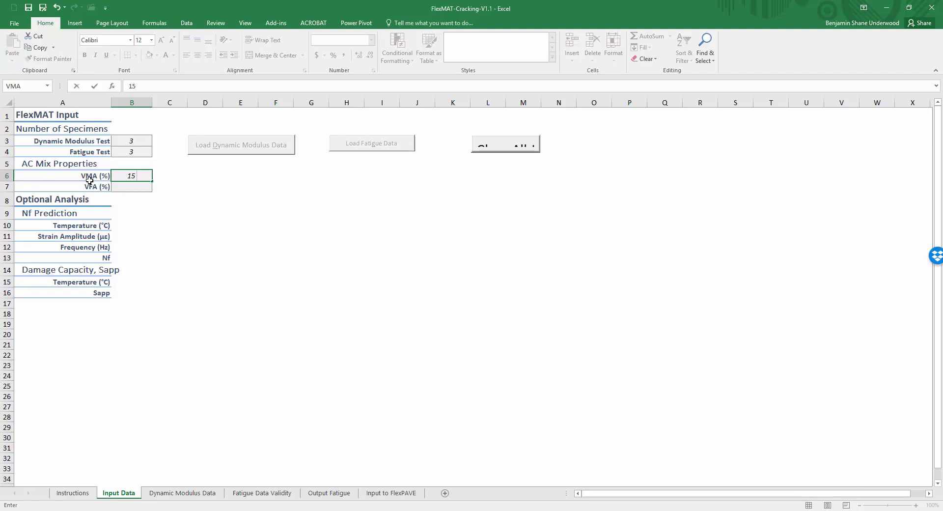
{"action": "left_click", "coordinate": [131, 189]}
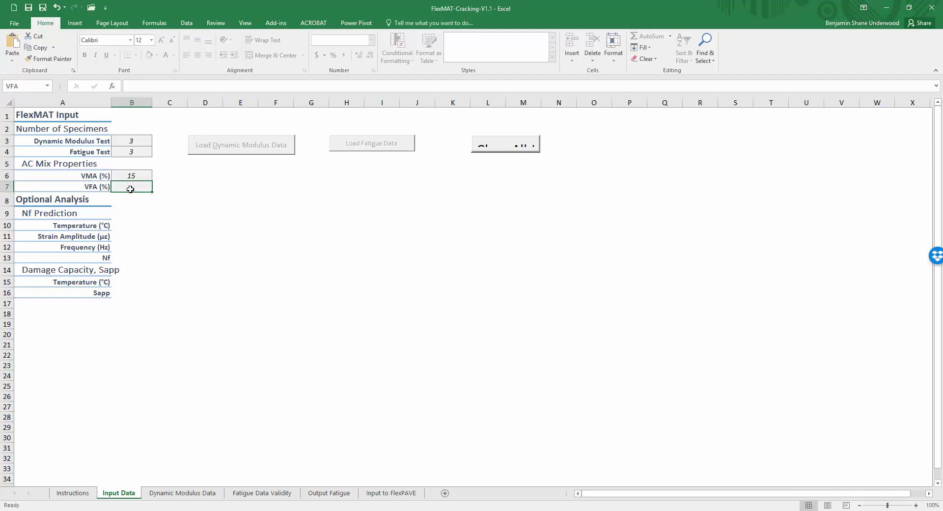
{"action": "type", "text": "75"}
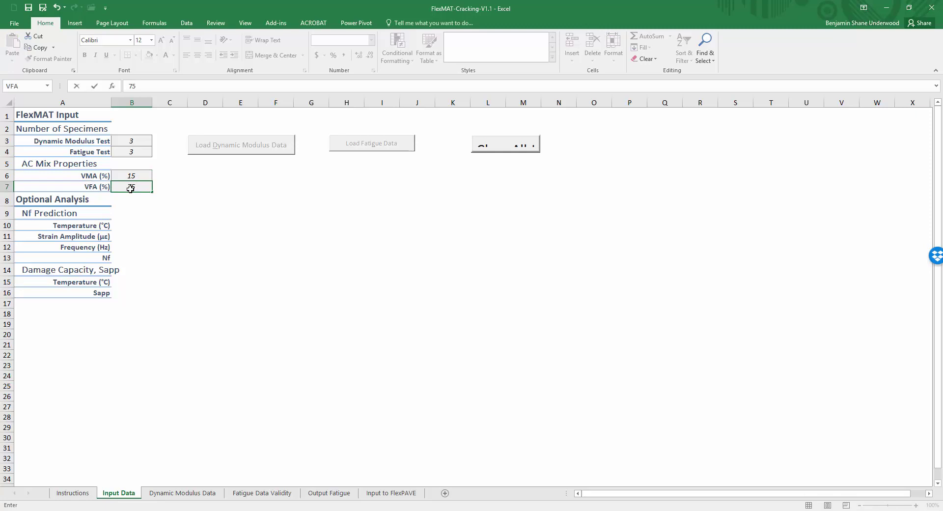
{"action": "left_click", "coordinate": [190, 187]}
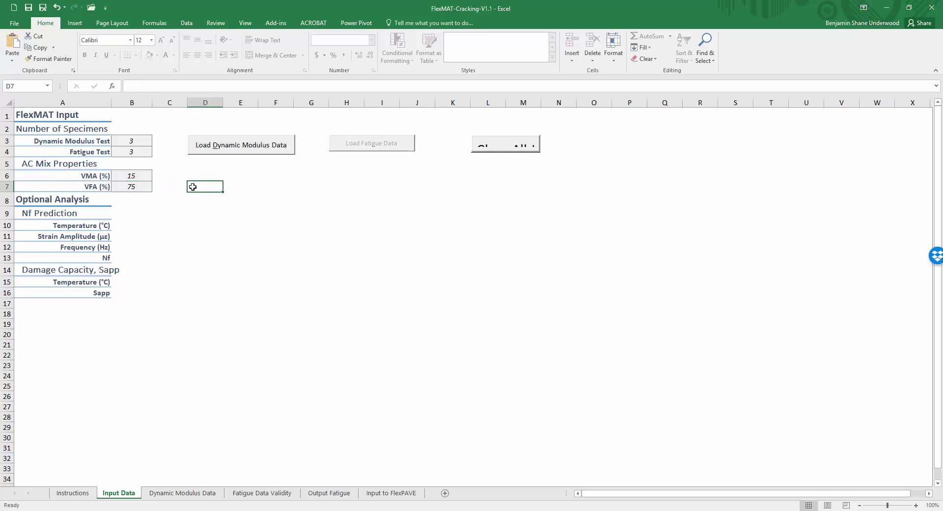
Load dynamic modulus data, assigning the Surface-1, Surface-2 and Surface-3 folders to the three specimens
{"action": "left_click", "coordinate": [234, 147]}
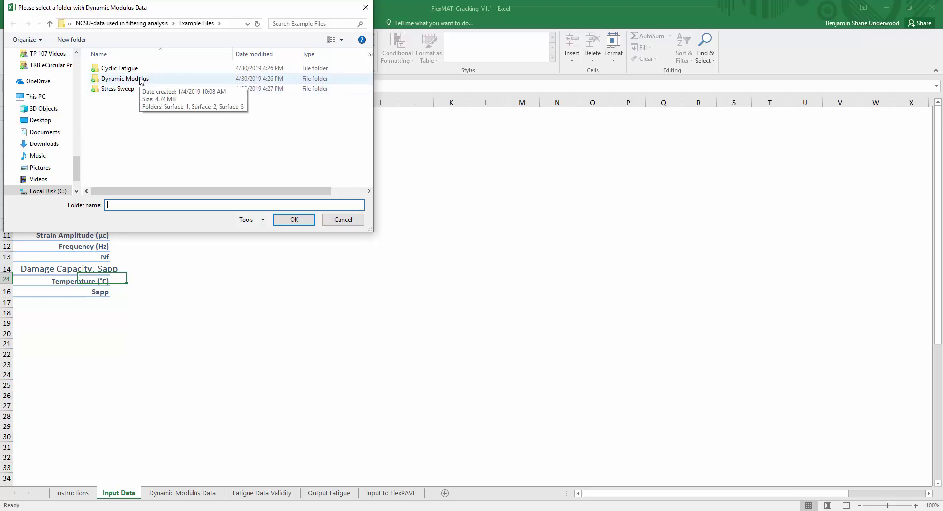
{"action": "double_click", "coordinate": [144, 80]}
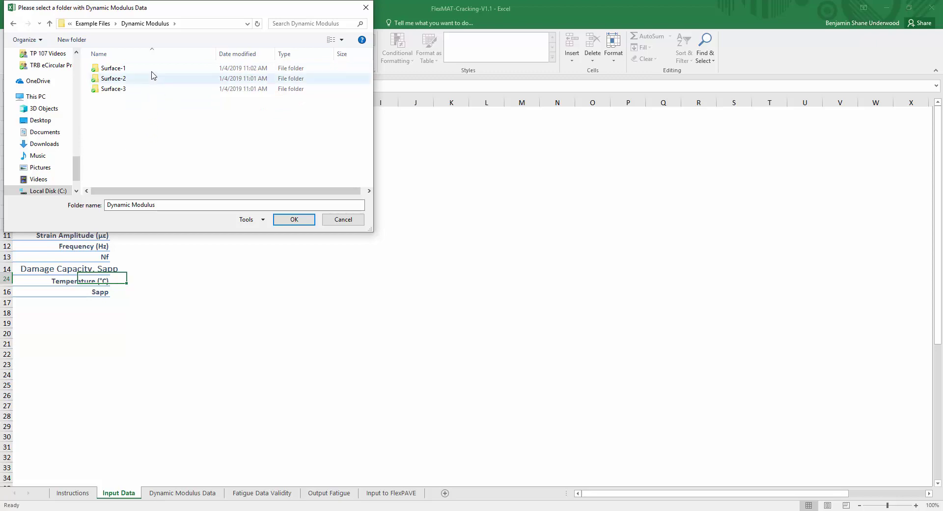
{"action": "left_click", "coordinate": [122, 69]}
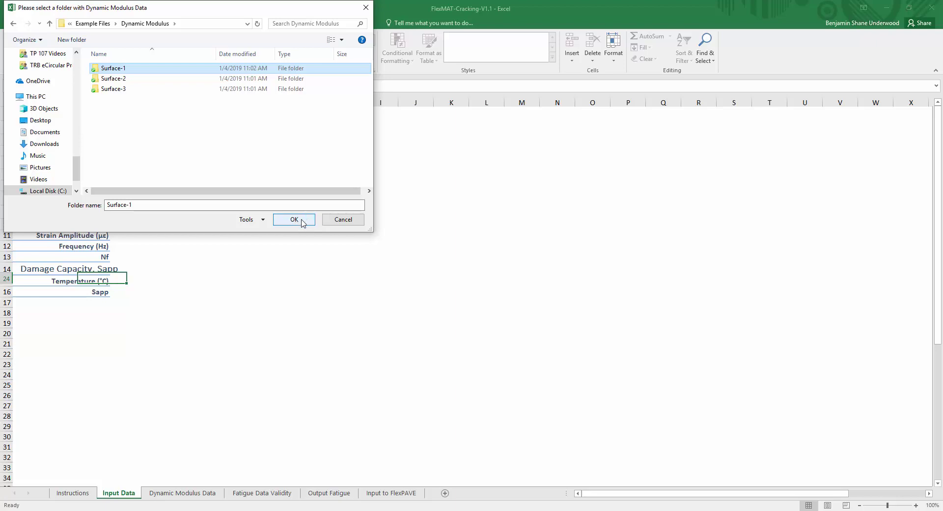
{"action": "left_click", "coordinate": [302, 221]}
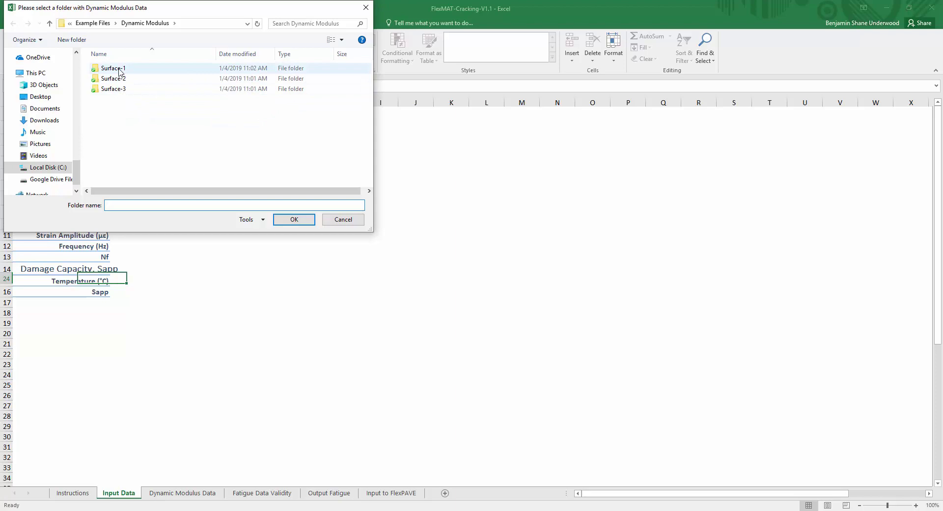
{"action": "left_click", "coordinate": [122, 78]}
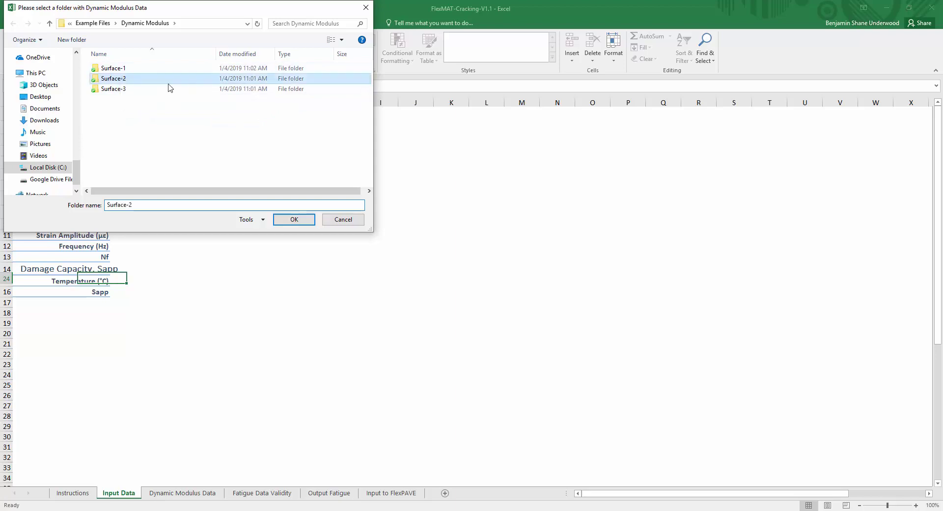
{"action": "left_click", "coordinate": [293, 219]}
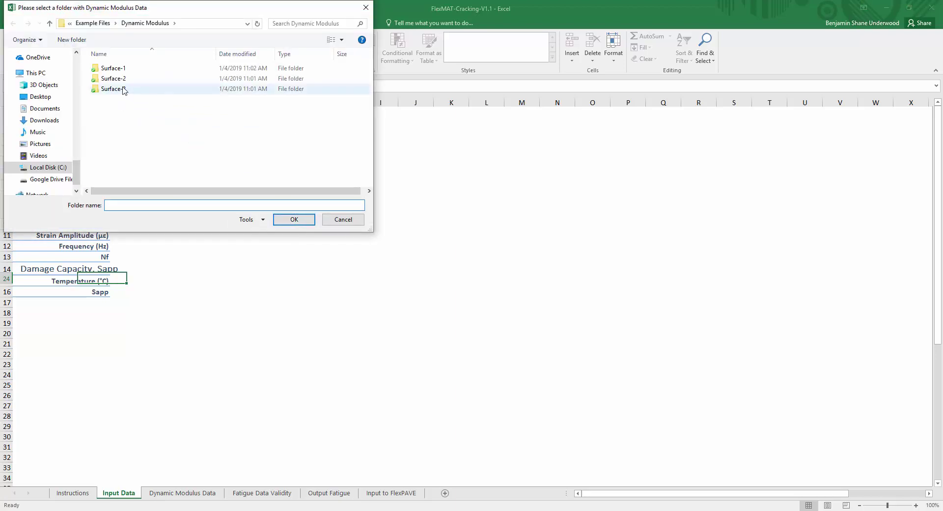
{"action": "left_click", "coordinate": [124, 88]}
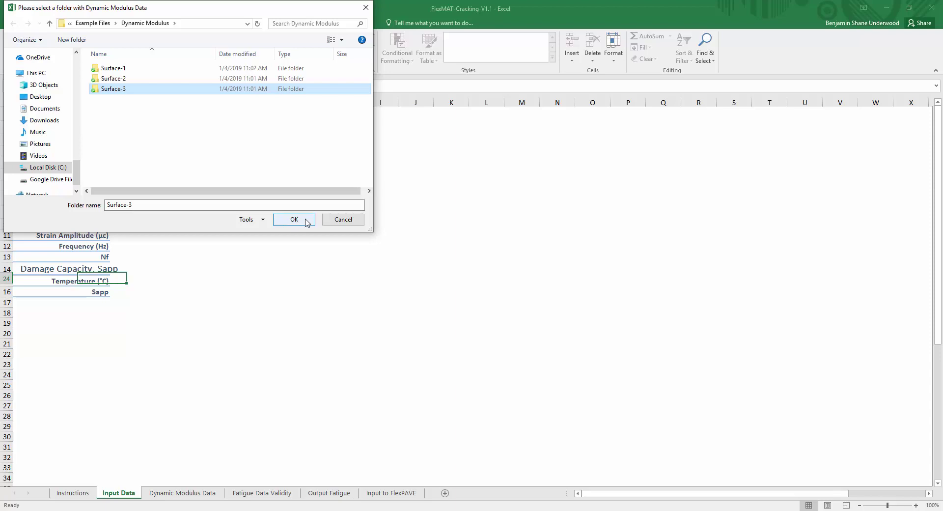
{"action": "left_click_drag", "start_coordinate": [242, 3], "coordinate": [417, 164]}
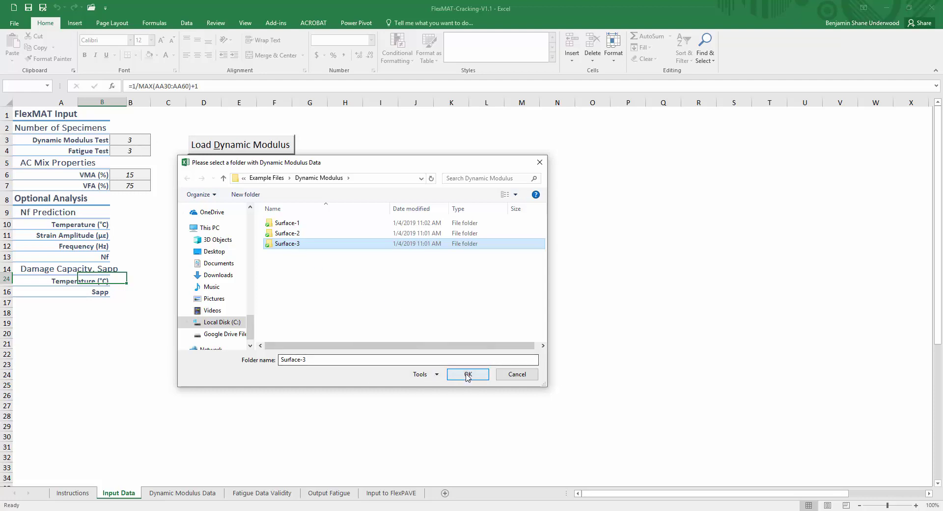
{"action": "left_click", "coordinate": [468, 375]}
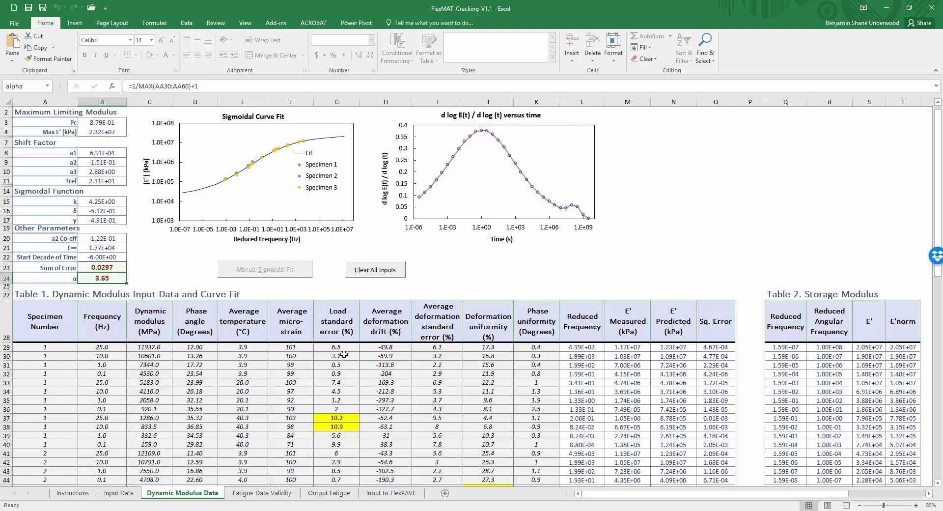
{"action": "left_click", "coordinate": [338, 348]}
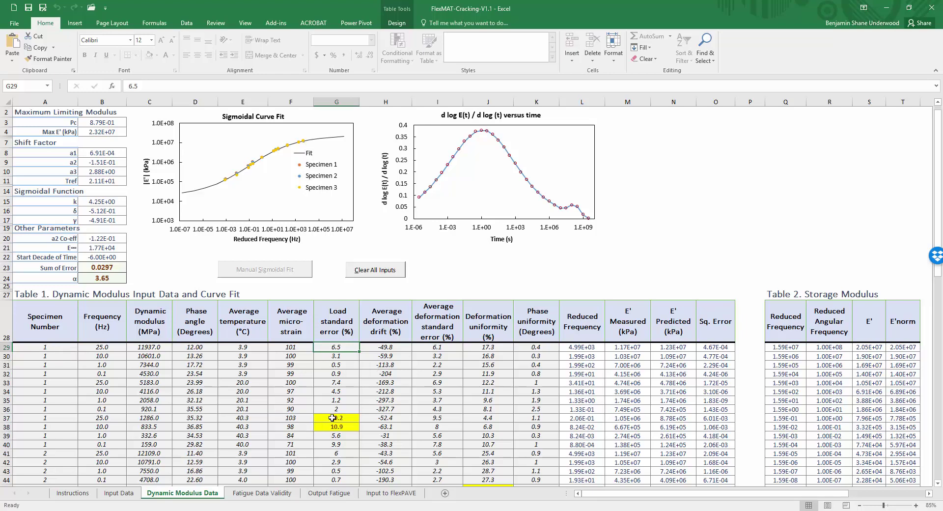
{"action": "left_click_drag", "start_coordinate": [333, 417], "coordinate": [334, 426]}
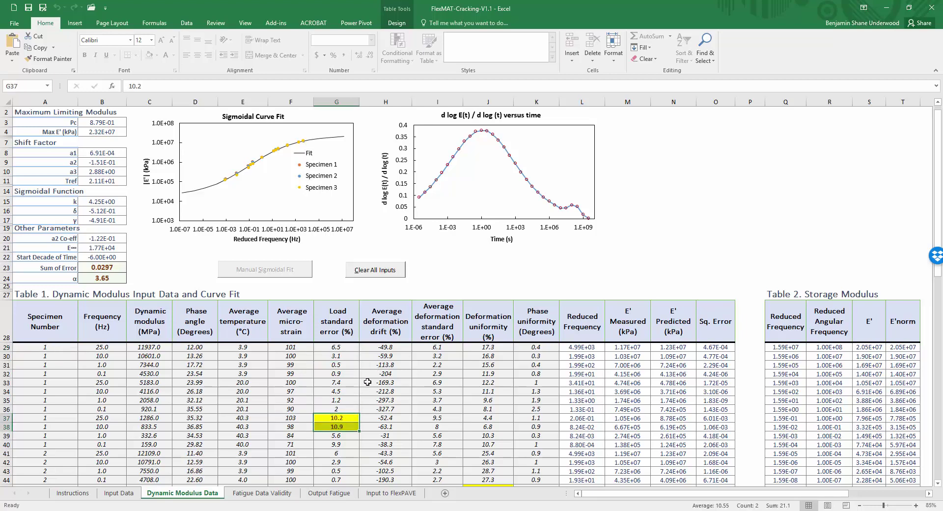
{"action": "scroll", "coordinate": [367, 382], "scroll_direction": "down", "scroll_amount": 1}
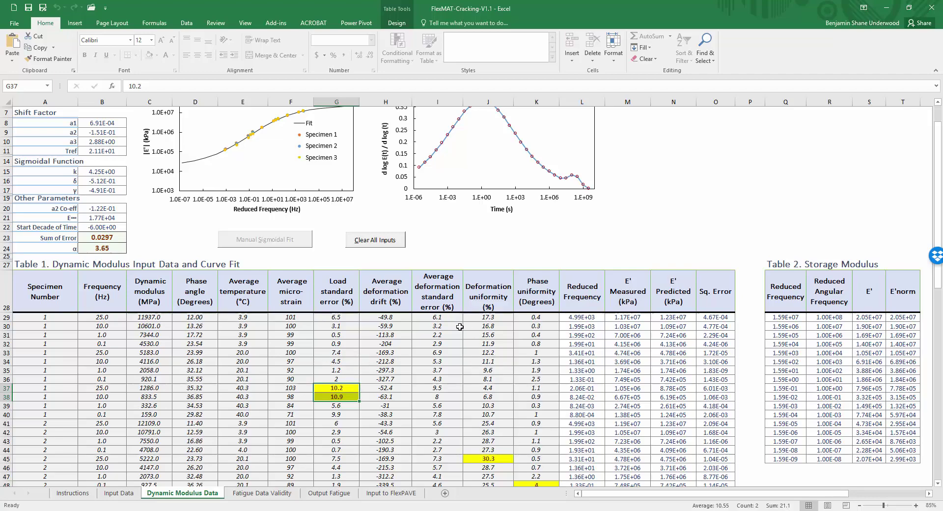
{"action": "scroll", "coordinate": [460, 330], "scroll_direction": "down", "scroll_amount": 5}
{"action": "scroll", "coordinate": [460, 329], "scroll_direction": "down", "scroll_amount": 5}
{"action": "scroll", "coordinate": [459, 329], "scroll_direction": "up", "scroll_amount": 3}
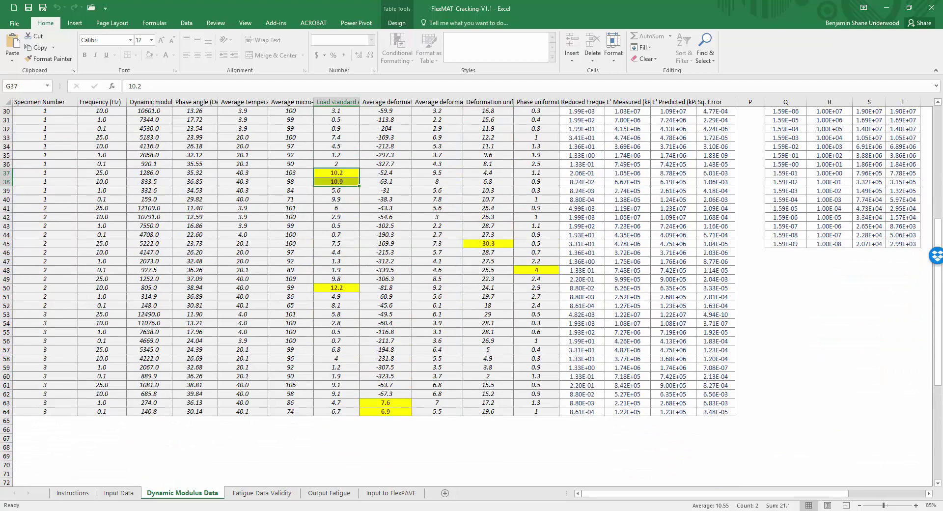
{"action": "scroll", "coordinate": [71, 265], "scroll_direction": "up", "scroll_amount": 3}
{"action": "left_click_drag", "start_coordinate": [44, 199], "coordinate": [54, 301]}
{"action": "left_click", "coordinate": [120, 266]}
{"action": "scroll", "coordinate": [343, 270], "scroll_direction": "up", "scroll_amount": 6}
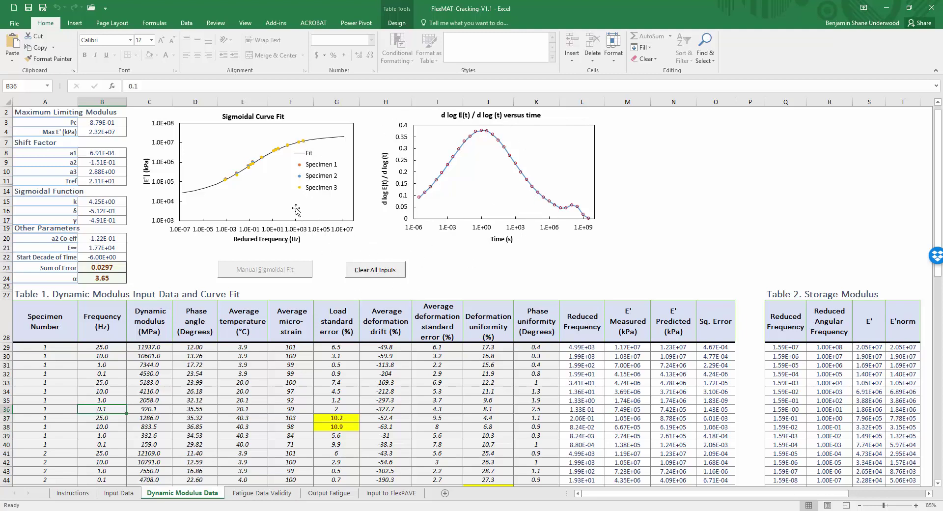
Start Load Fatigue Data from Input Data and open Example Files > Cyclic Fatigue
{"action": "left_click", "coordinate": [119, 494]}
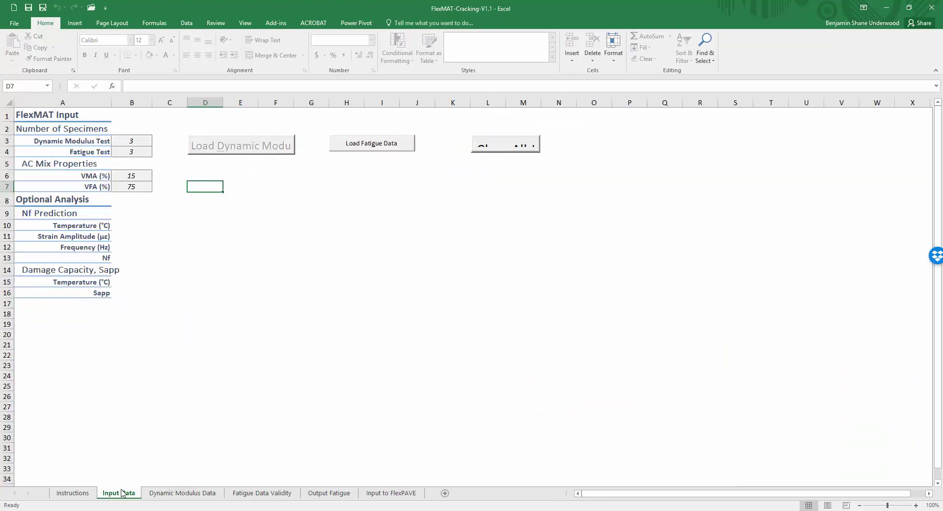
{"action": "left_click", "coordinate": [366, 149]}
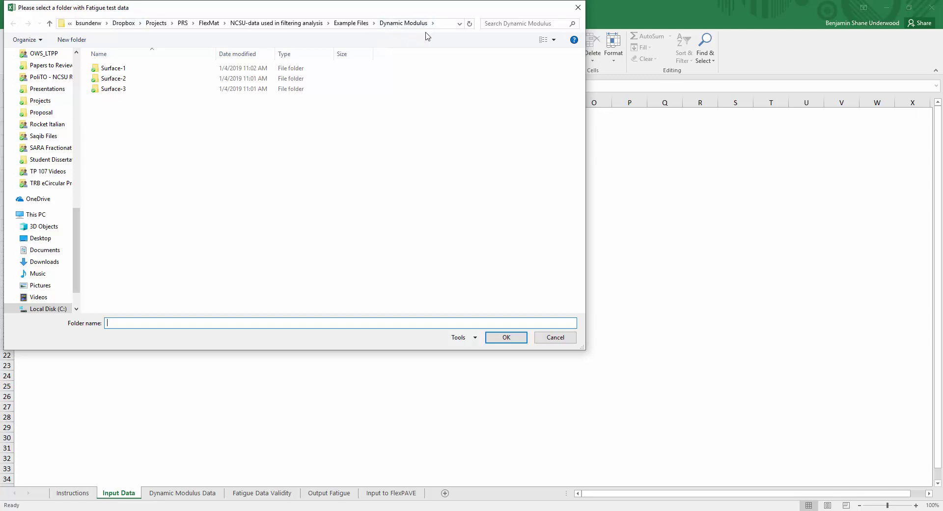
{"action": "left_click", "coordinate": [357, 23]}
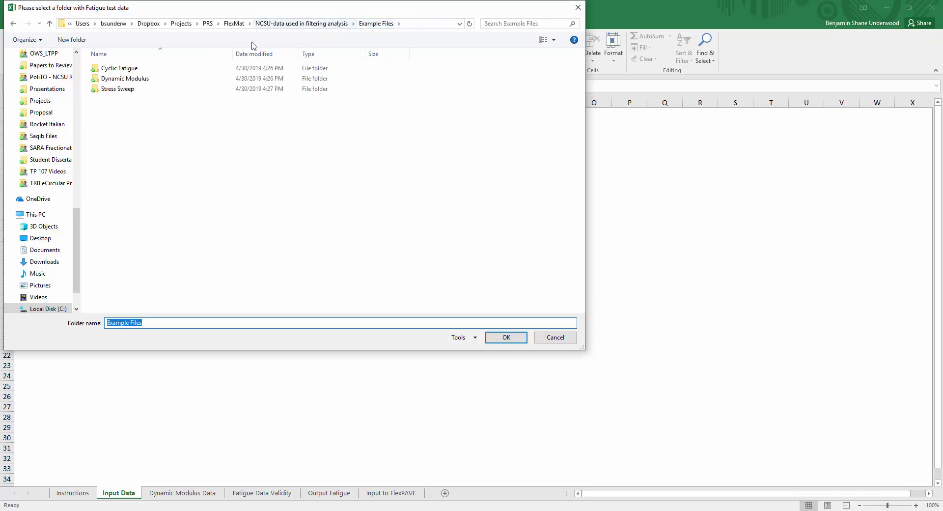
{"action": "left_click", "coordinate": [124, 72]}
{"action": "double_click", "coordinate": [124, 72]}
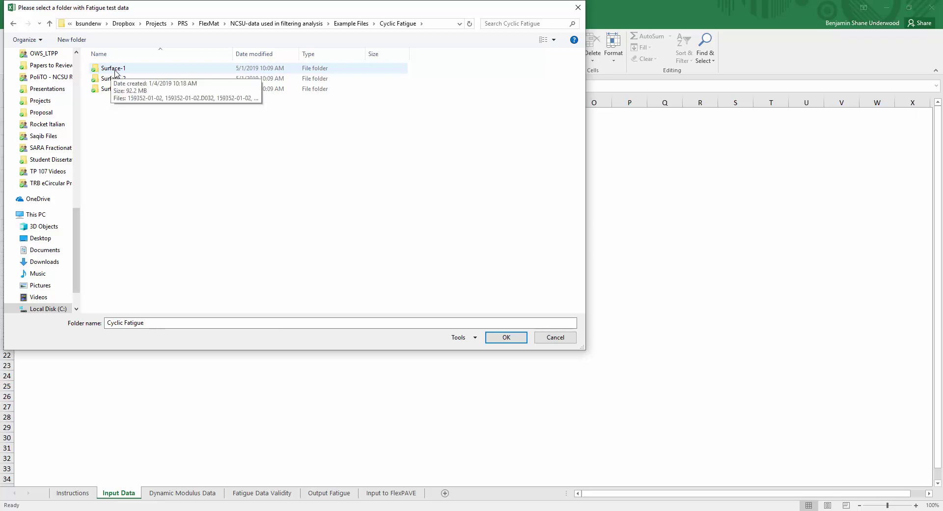
Assign the Surface-1, Surface-2 and Surface-3 folders to the three fatigue specimens
{"action": "left_click", "coordinate": [116, 72]}
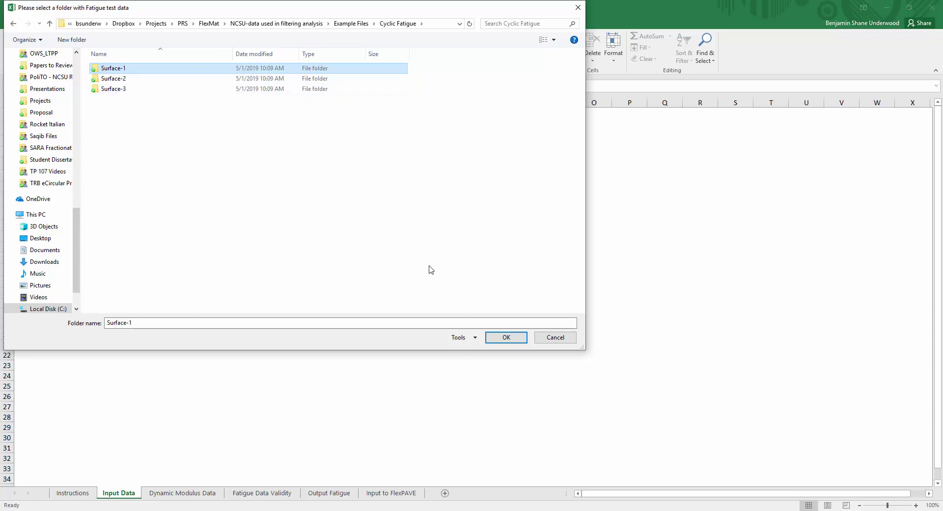
{"action": "left_click", "coordinate": [507, 337]}
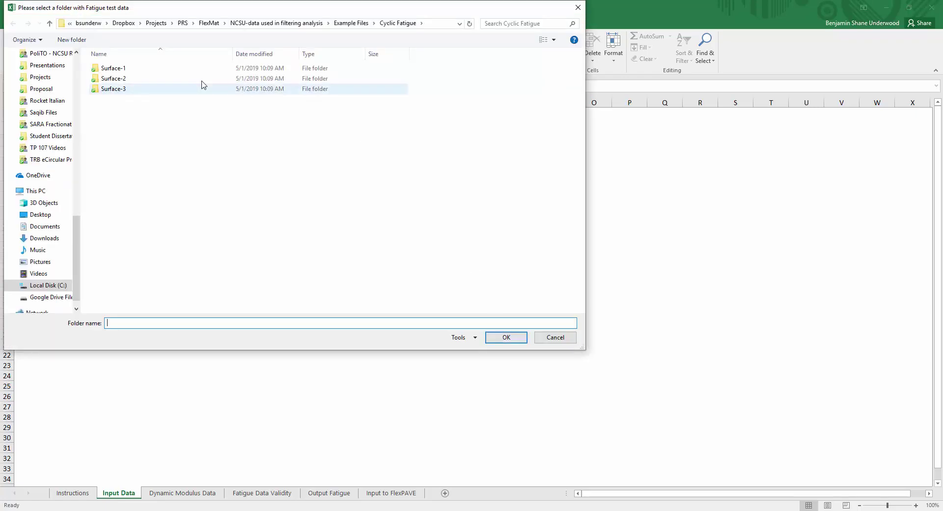
{"action": "left_click", "coordinate": [123, 78]}
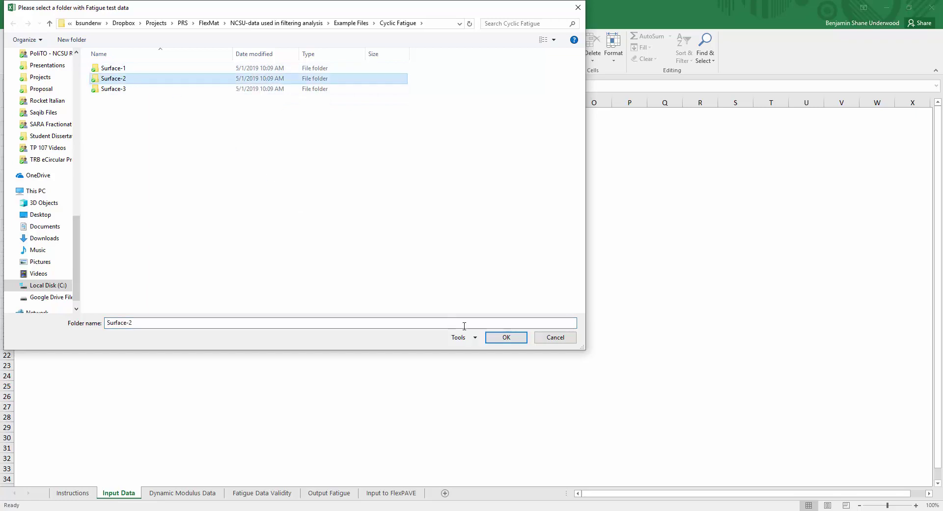
{"action": "left_click", "coordinate": [506, 337]}
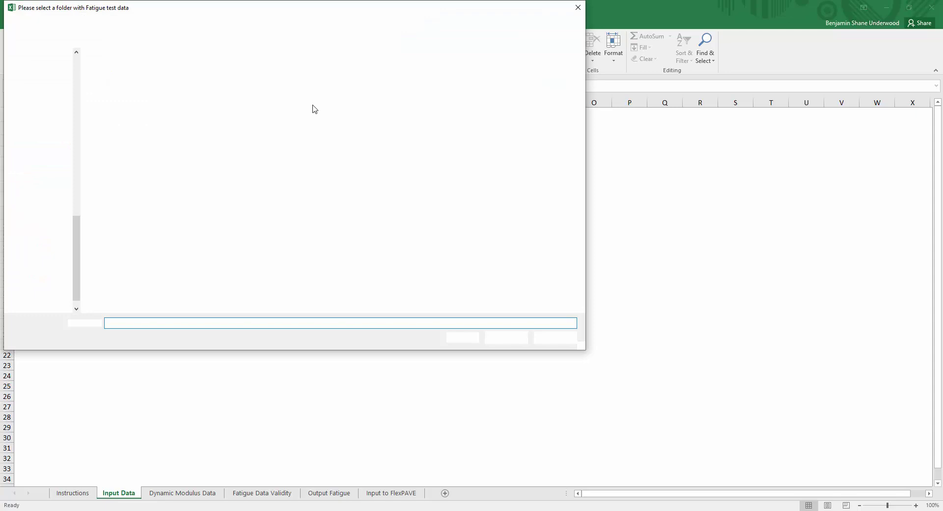
{"action": "left_click", "coordinate": [123, 89]}
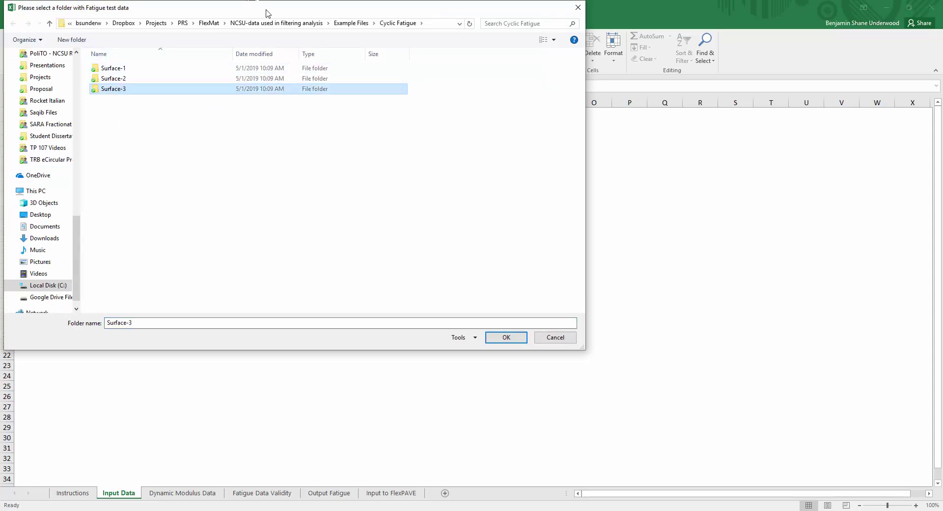
{"action": "left_click", "coordinate": [507, 337]}
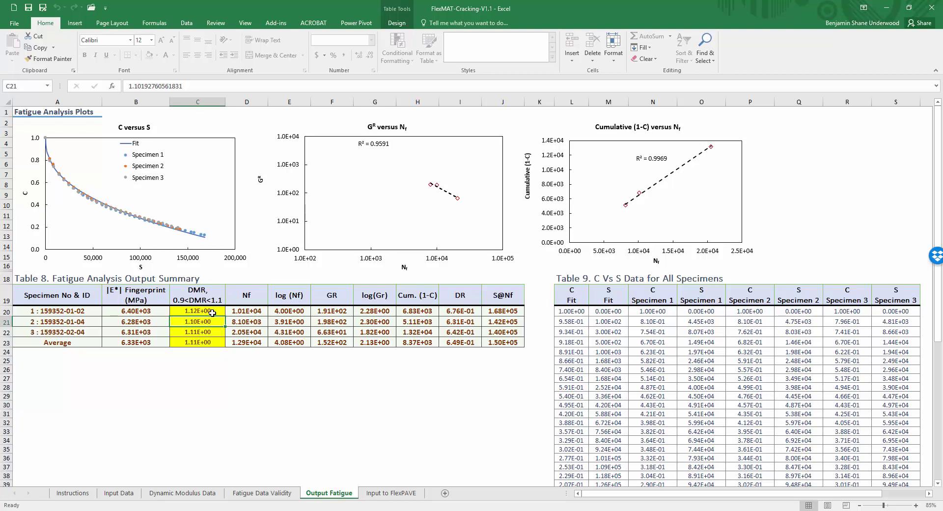
Check the first specimen's DMR value on the Output Fatigue sheet
{"action": "left_click", "coordinate": [204, 312]}
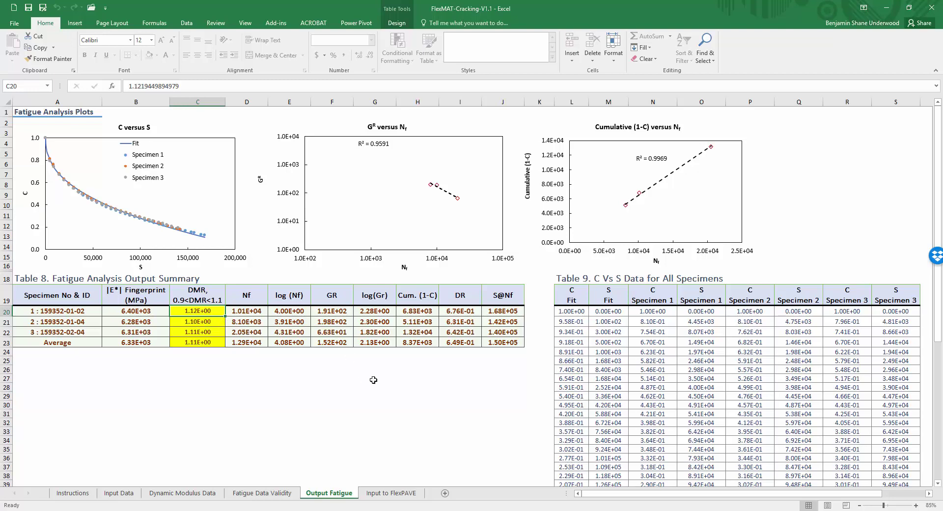
Review Input to FlexPAVE: Einf 1.77E+04, Tref 21.10, Prony series, alpha 3.65, DR 0.65
{"action": "left_click", "coordinate": [391, 493]}
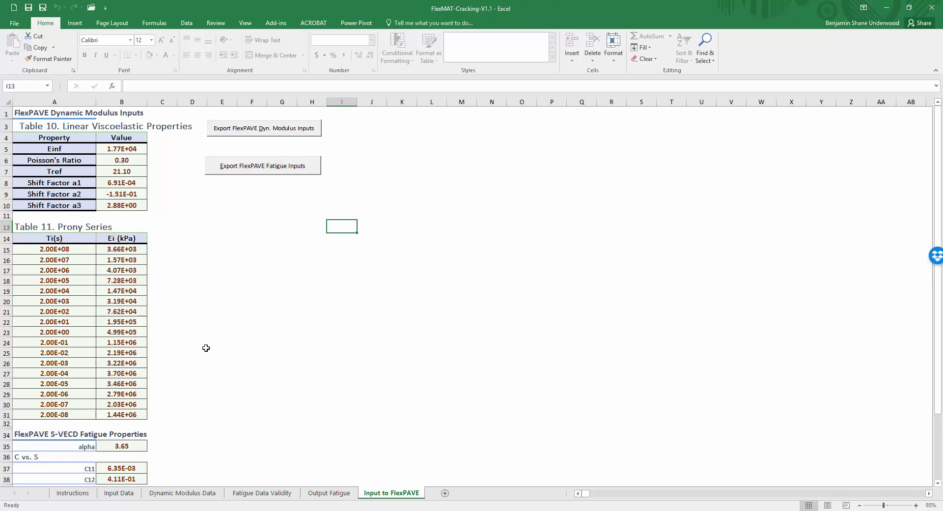
{"action": "scroll", "coordinate": [205, 348], "scroll_direction": "down", "scroll_amount": 3}
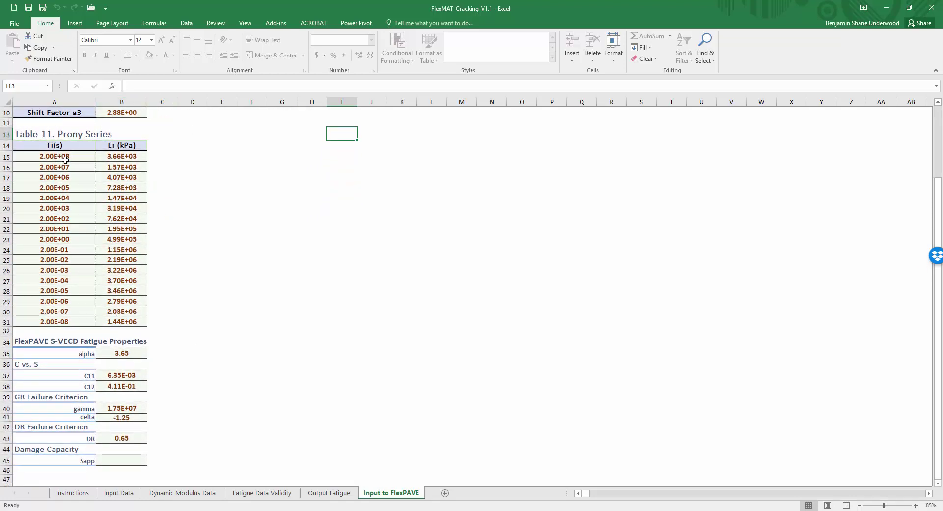
{"action": "scroll", "coordinate": [143, 162], "scroll_direction": "up", "scroll_amount": 3}
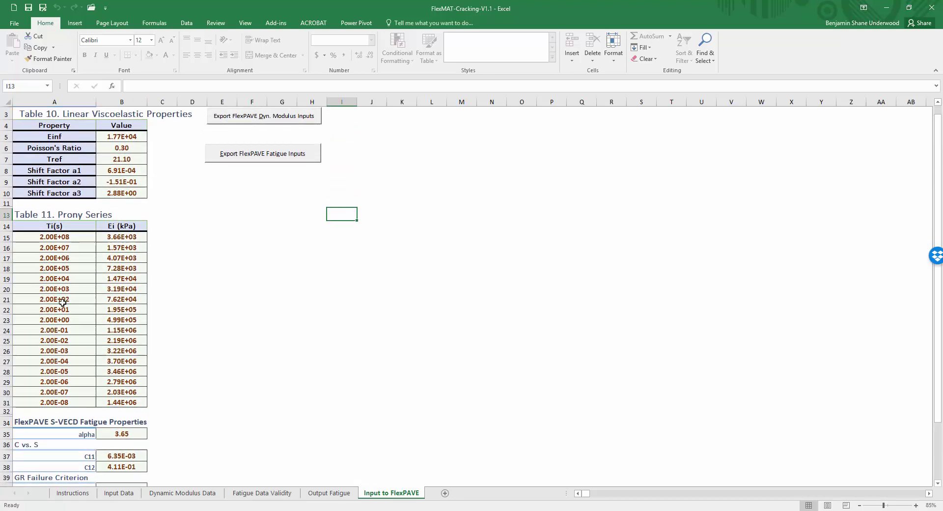
{"action": "scroll", "coordinate": [214, 230], "scroll_direction": "up", "scroll_amount": 1}
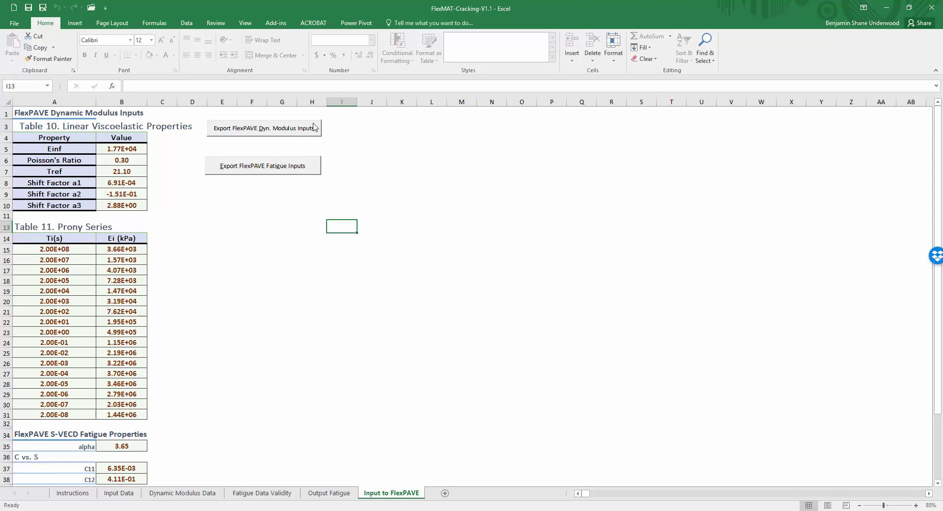
Export the FlexPAVE dynamic modulus inputs to Example Files as DynMod_Example
{"action": "left_click", "coordinate": [234, 131]}
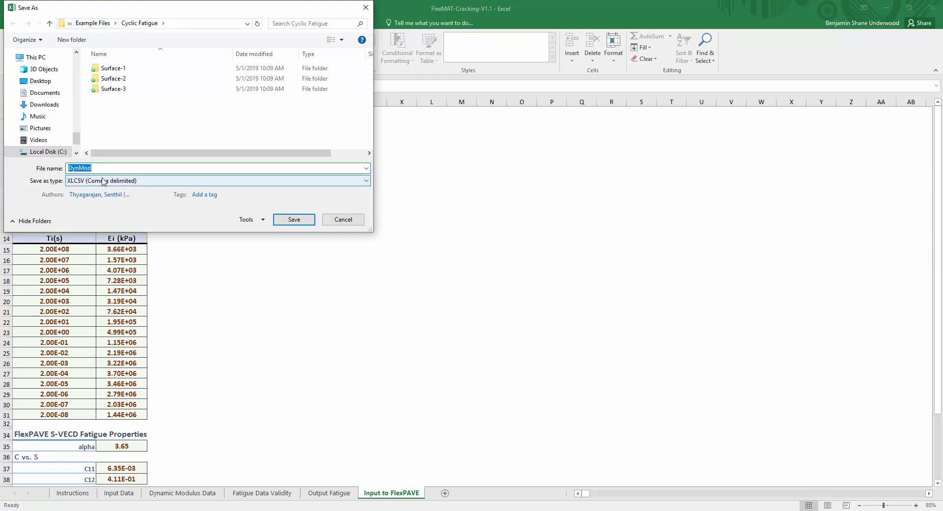
{"action": "left_click", "coordinate": [97, 25]}
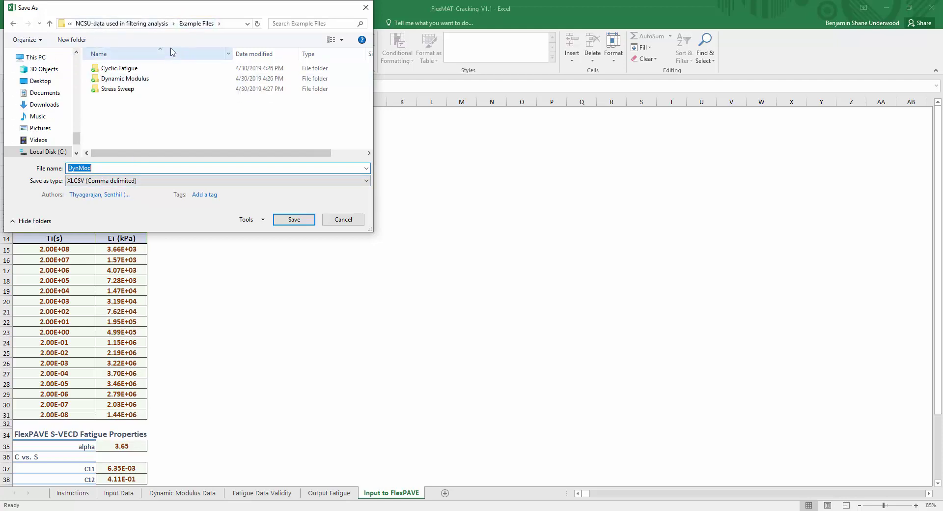
{"action": "left_click", "coordinate": [115, 168]}
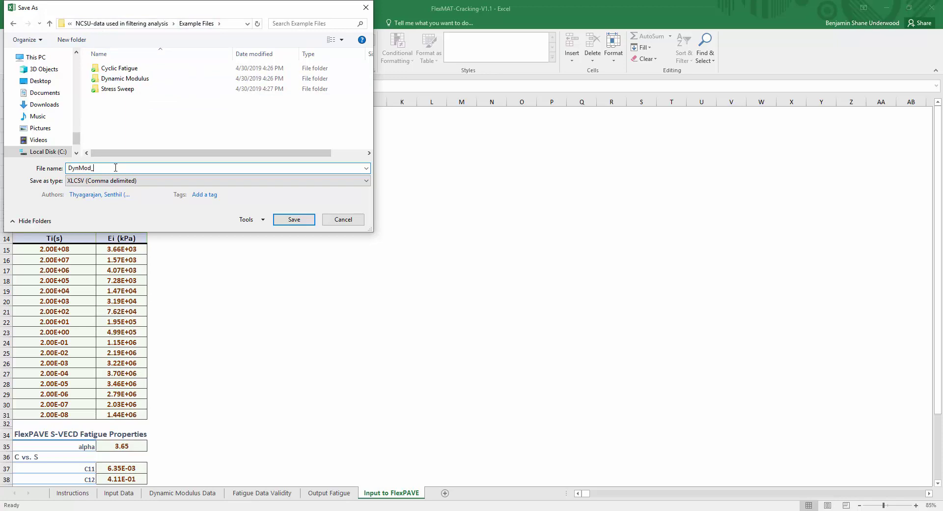
{"action": "type", "text": "_Example"}
{"action": "left_click", "coordinate": [294, 219]}
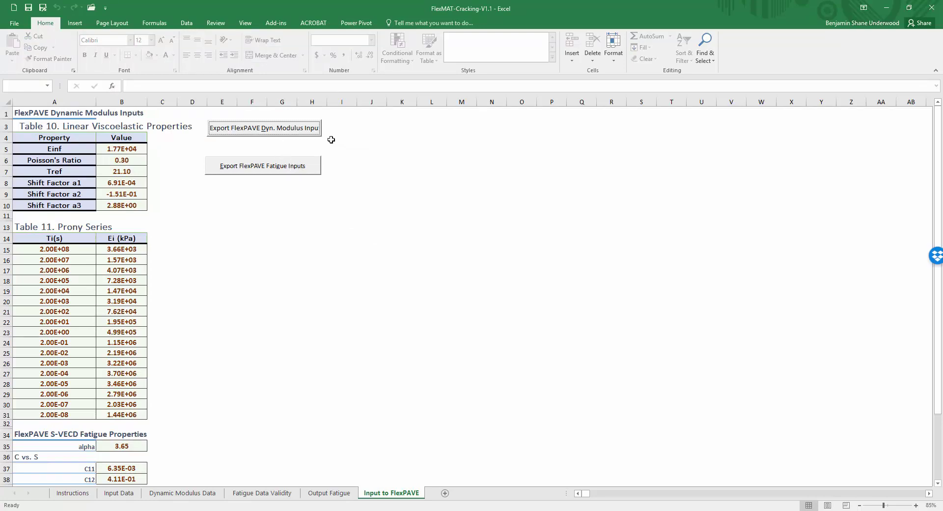
Export the FlexPAVE fatigue inputs as FatigueTest_Example
{"action": "left_click", "coordinate": [288, 172]}
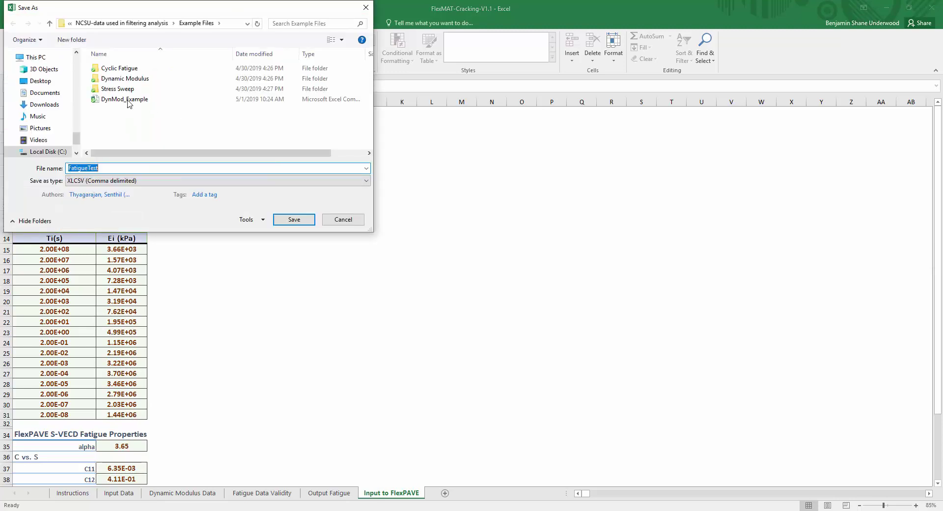
{"action": "left_click", "coordinate": [128, 167]}
{"action": "type", "text": "_Example"}
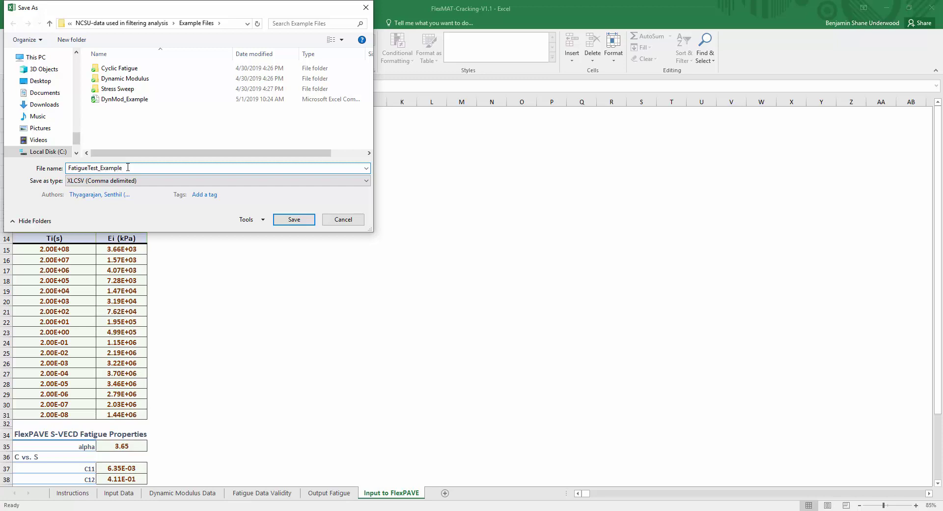
{"action": "left_click", "coordinate": [295, 220]}
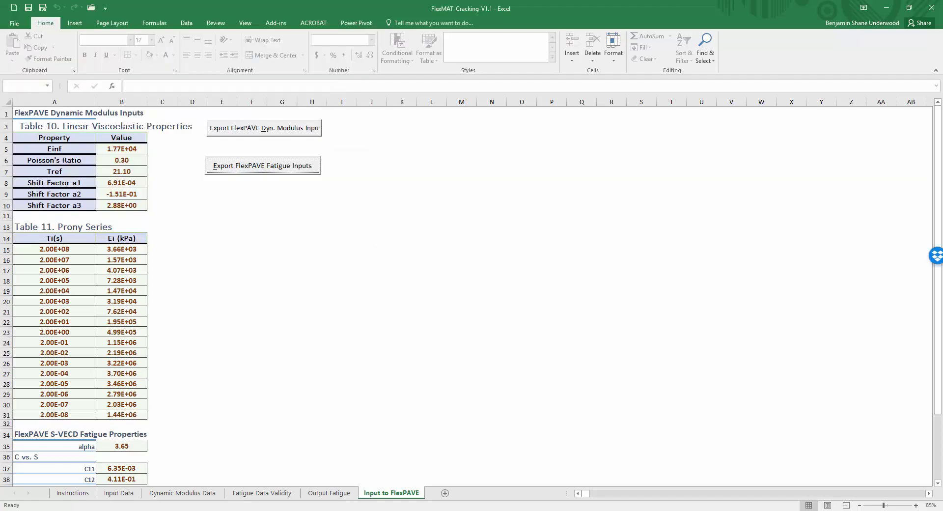
Check the new DynMod_Example and FatigueTest_Example CSV files in the Example Files folder
{"action": "key", "text": "alt+Tab"}
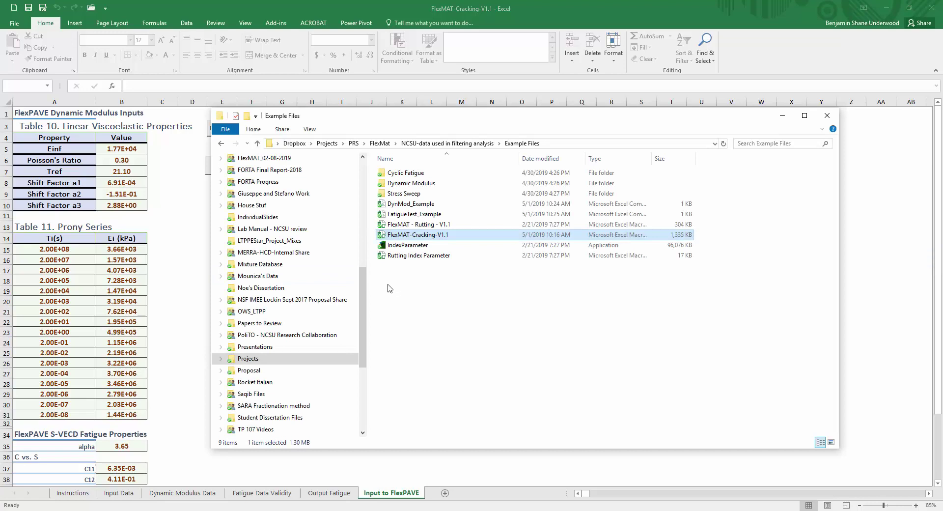
{"action": "left_click", "coordinate": [424, 204]}
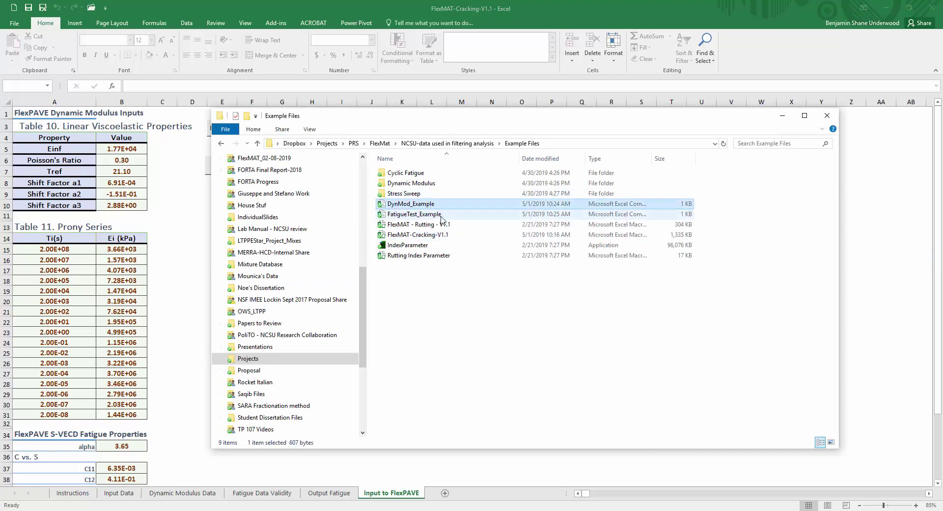
{"action": "left_click", "coordinate": [442, 217], "text": "ctrl"}
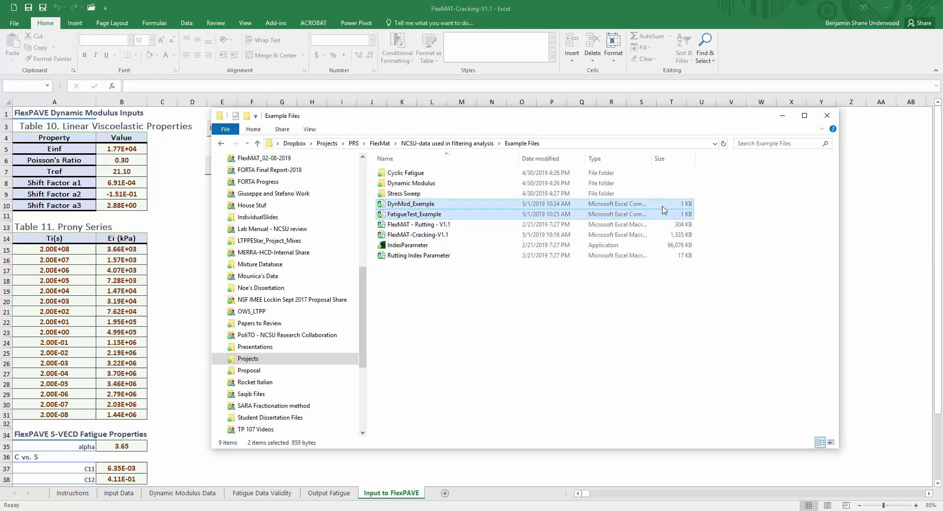
{"action": "left_click", "coordinate": [479, 360]}
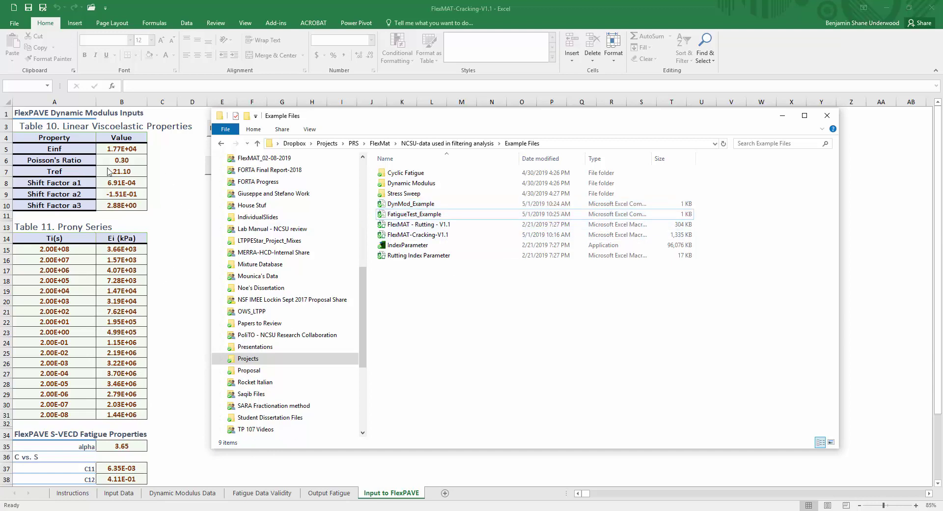